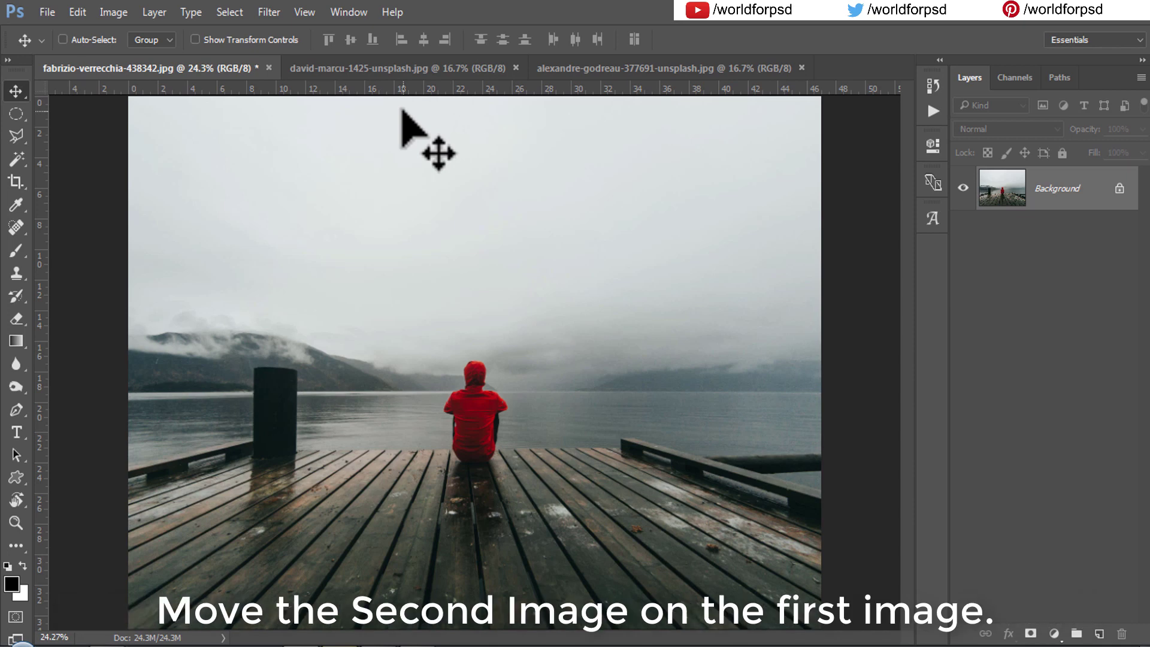
- Drag the sky-and-sea photo into the pier document as a new layer
{"action": "left_click", "coordinate": [402, 68]}
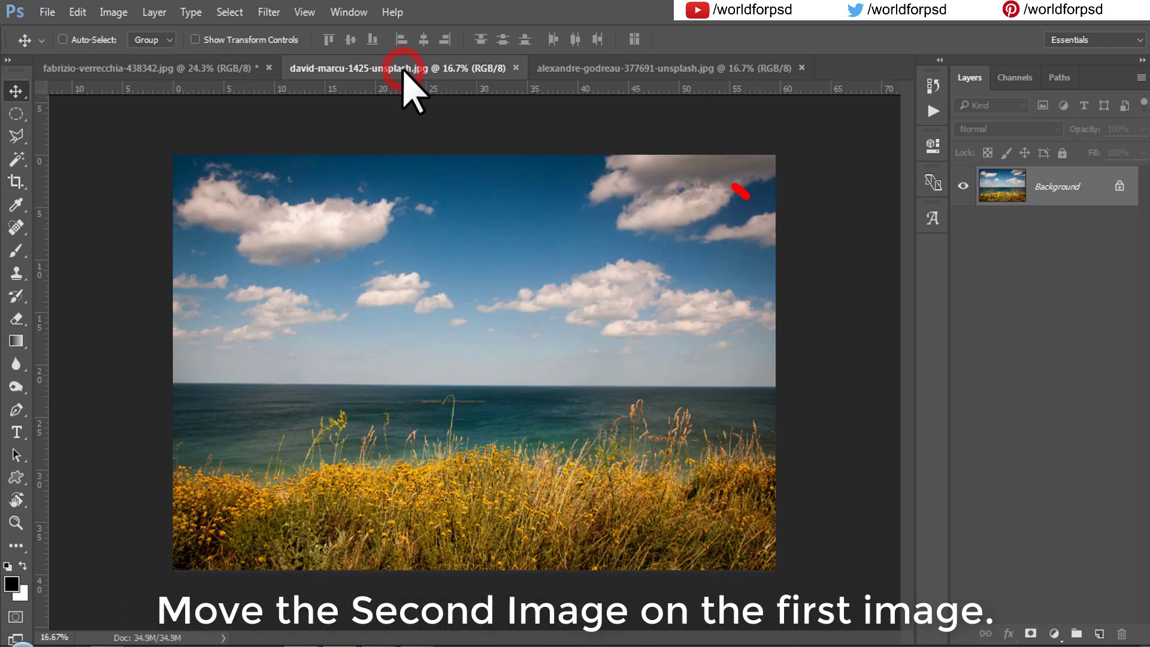
{"action": "mouse_move", "coordinate": [397, 185]}
{"action": "left_mouse_down"}
{"action": "mouse_move", "coordinate": [416, 210]}
{"action": "mouse_move", "coordinate": [396, 170]}
{"action": "left_mouse_up"}
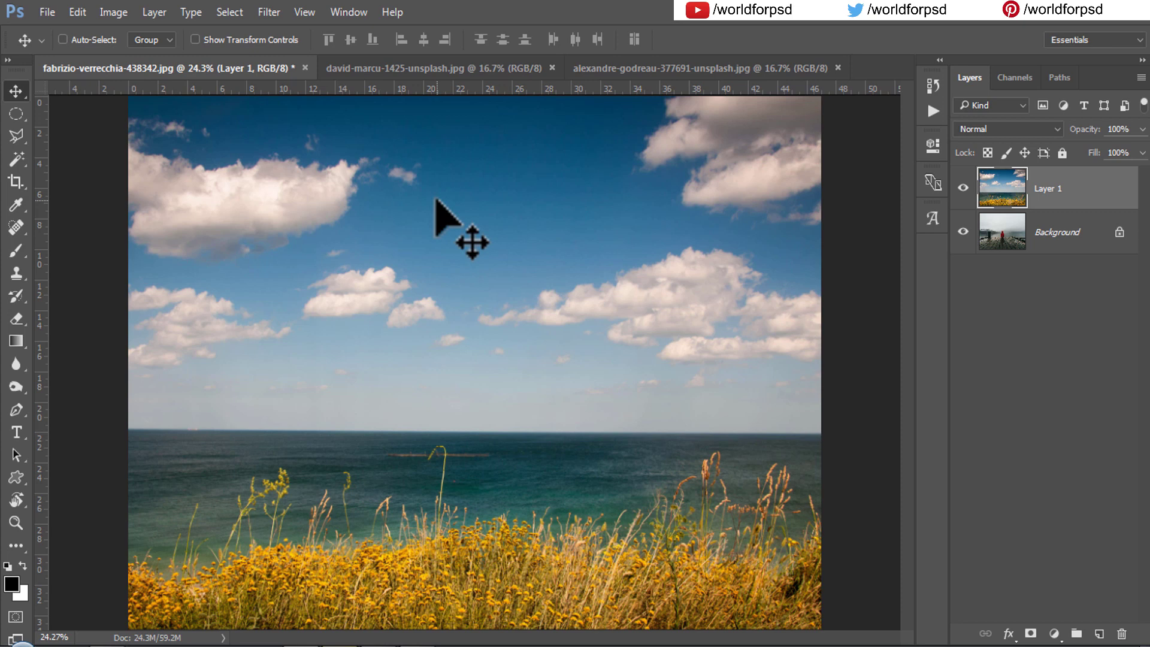
{"action": "key", "text": "ctrl+minus"}
{"action": "key", "text": "ctrl+minus"}
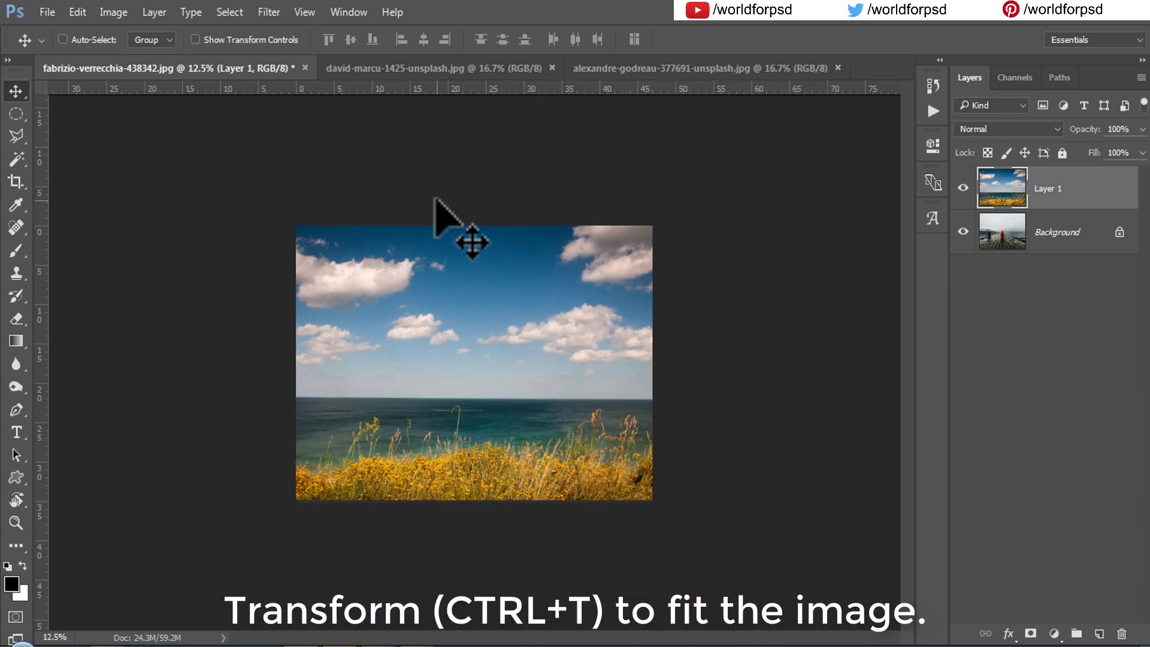
- Scale the sky layer to about 79% so it spans the canvas width above the boardwalk
{"action": "key", "text": "ctrl+t"}
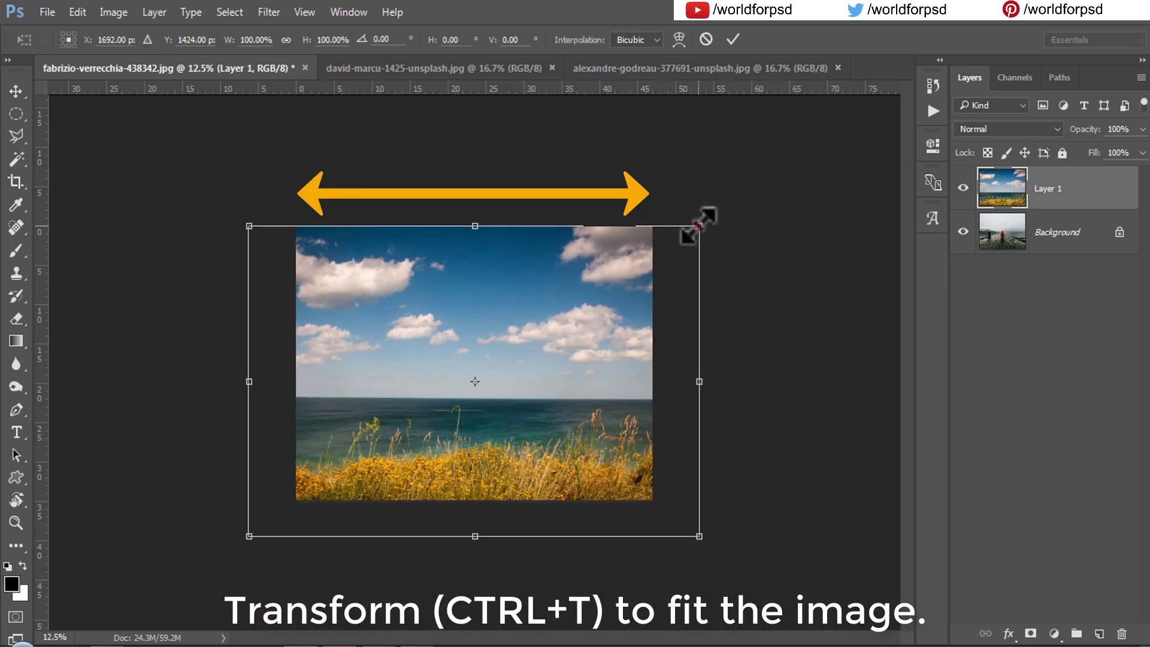
{"action": "left_click_drag", "start_coordinate": [698, 226], "coordinate": [562, 321]}
{"action": "mouse_move", "coordinate": [488, 368]}
{"action": "left_mouse_down"}
{"action": "mouse_move", "coordinate": [557, 277]}
{"action": "mouse_move", "coordinate": [536, 277]}
{"action": "left_mouse_up"}
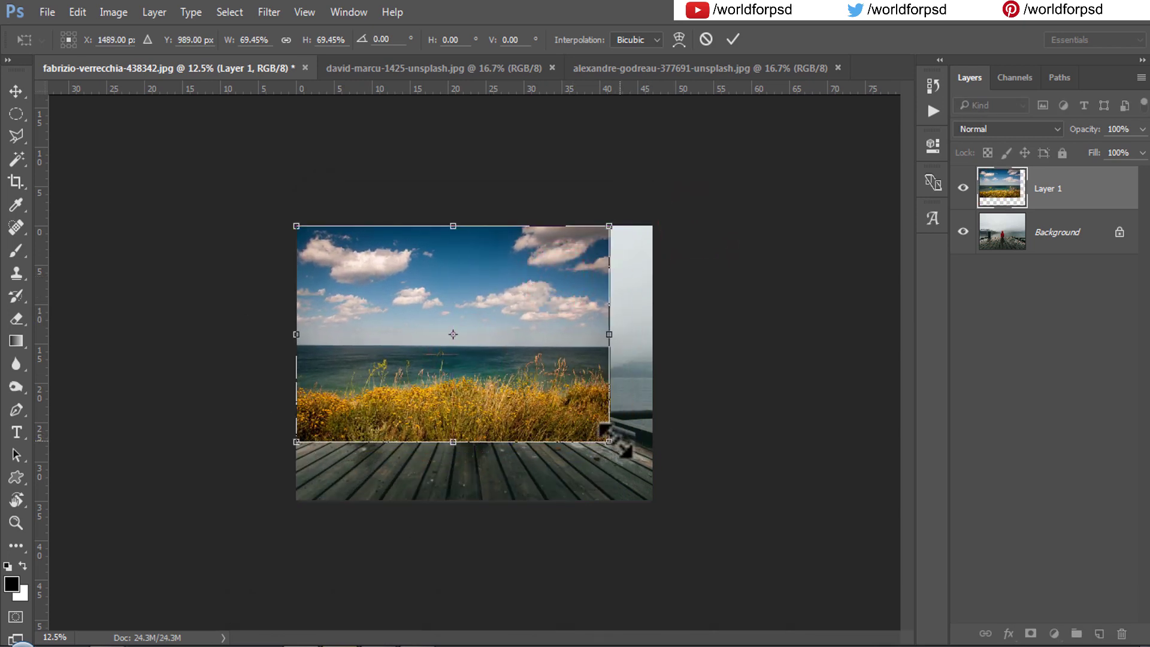
{"action": "left_click_drag", "start_coordinate": [610, 441], "coordinate": [661, 463]}
{"action": "left_click", "coordinate": [733, 39]}
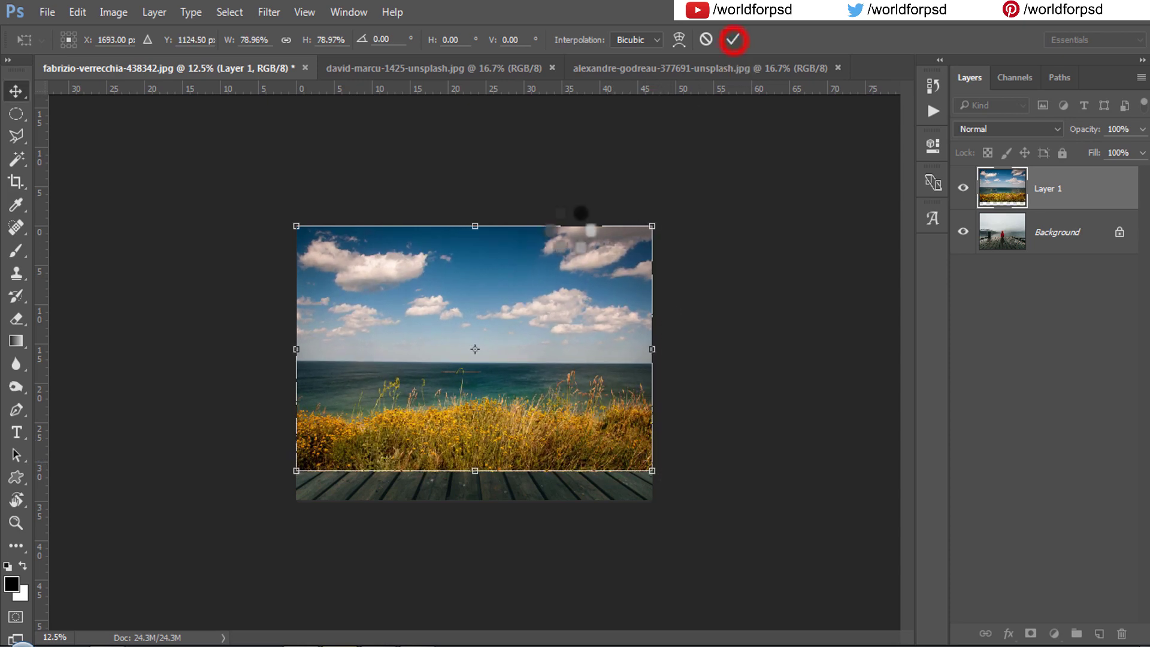
- Fit the image in the window and add a white layer mask to the sky layer
{"action": "key", "text": "ctrl+0"}
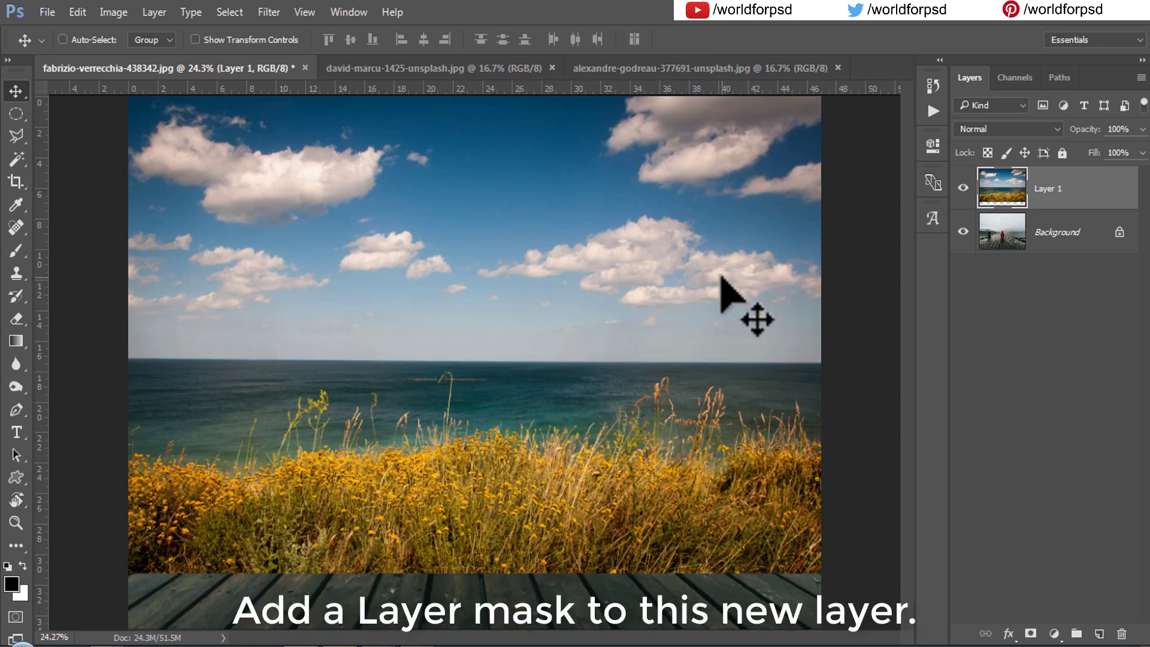
{"action": "left_click", "coordinate": [1027, 634]}
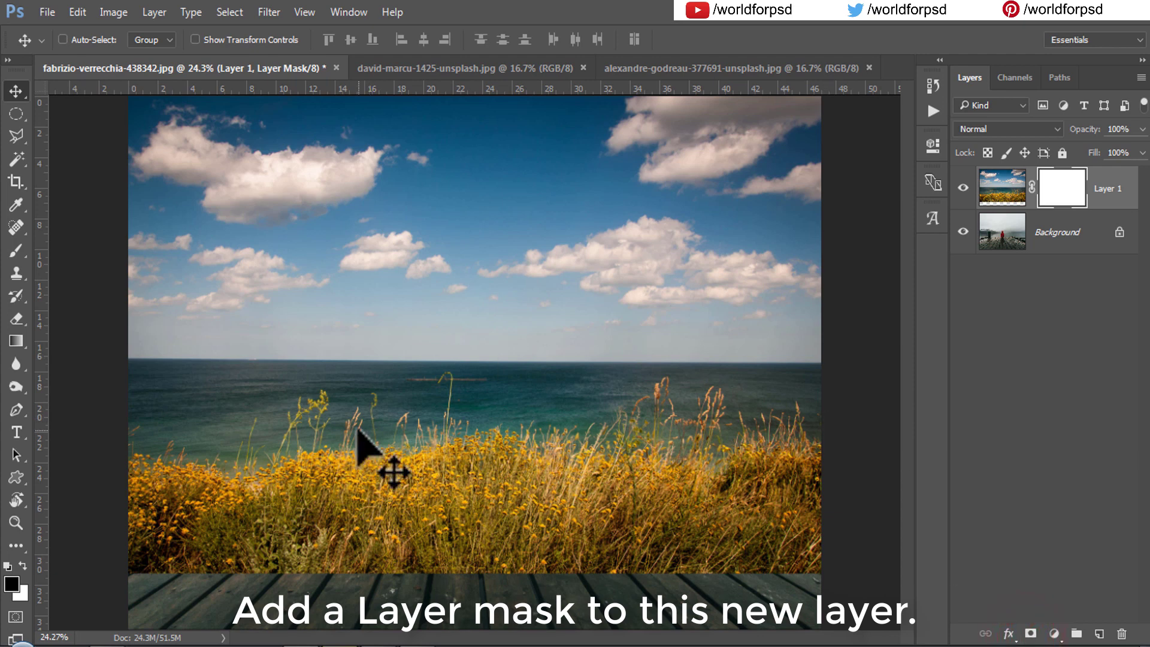
{"action": "right_click", "coordinate": [16, 340]}
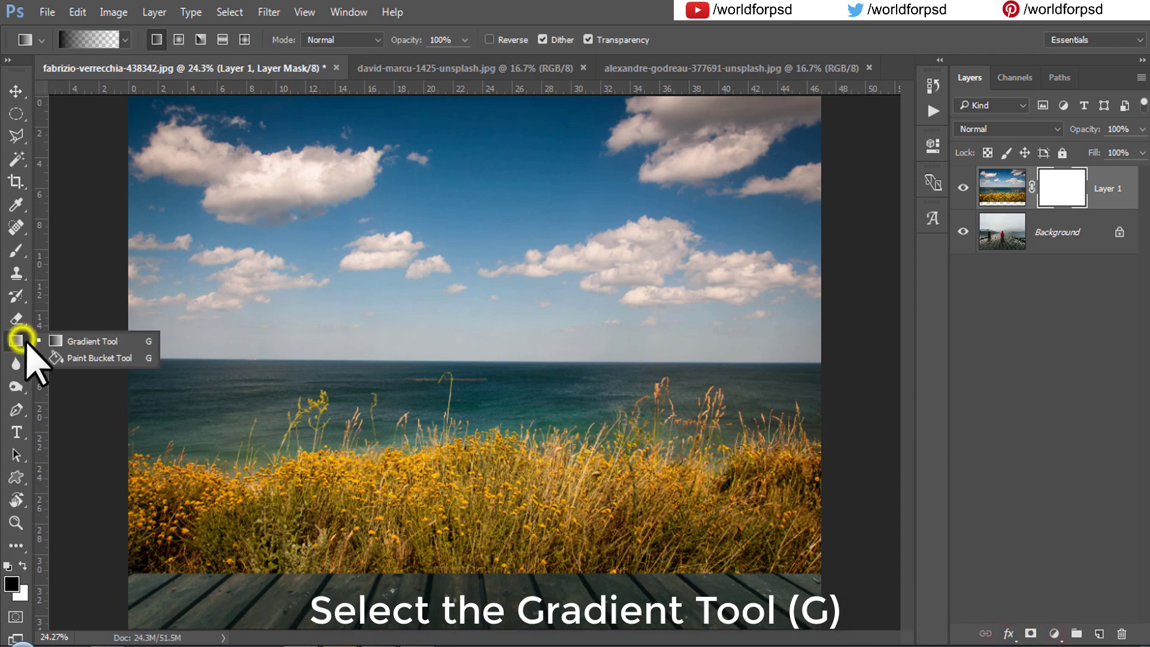
{"action": "left_click", "coordinate": [71, 343]}
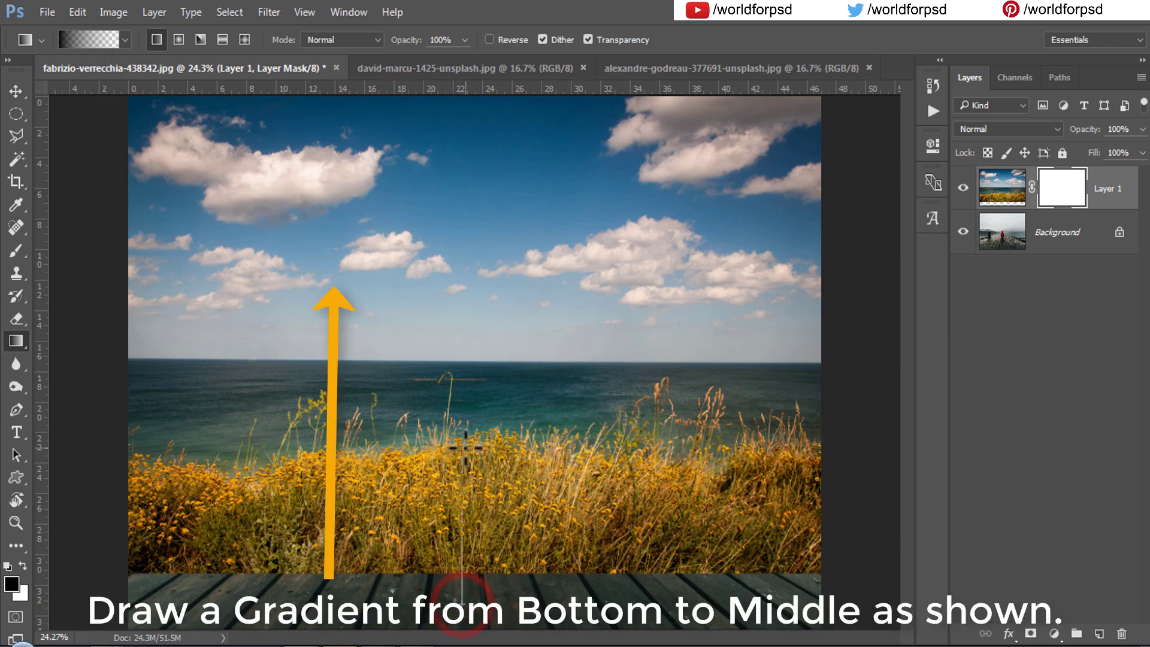
- Draw black-to-white mask gradients from the boardwalk up toward the horizon, revealing pier and mountains
{"action": "left_click_drag", "start_coordinate": [471, 303], "coordinate": [471, 303]}
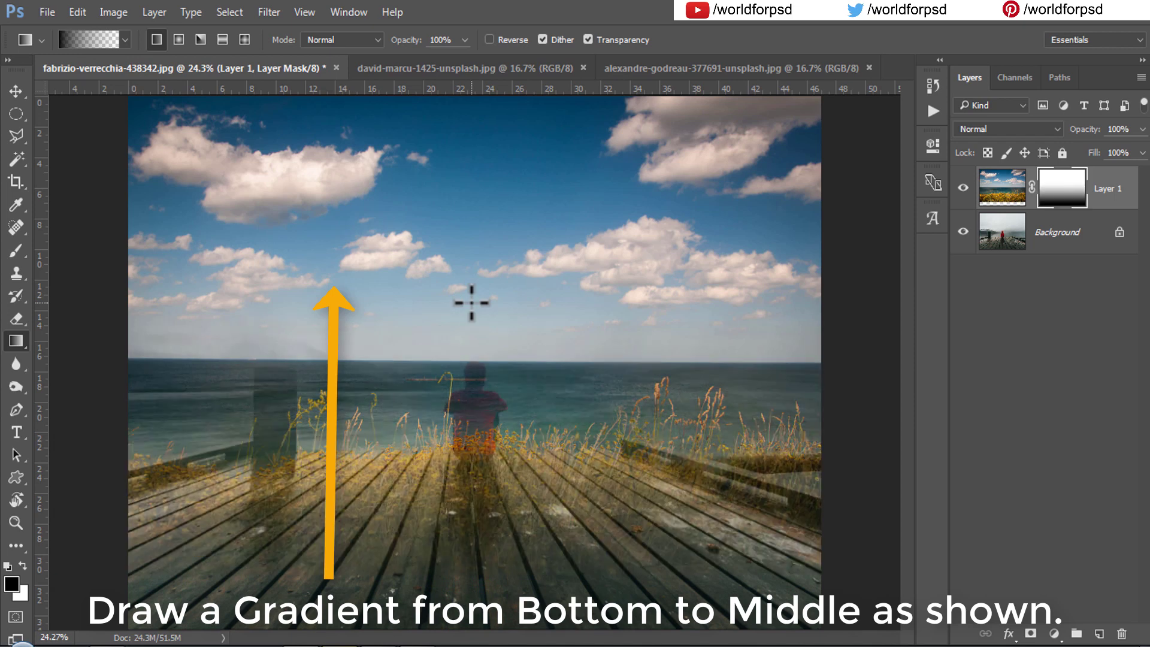
{"action": "left_click_drag", "start_coordinate": [473, 579], "coordinate": [479, 318]}
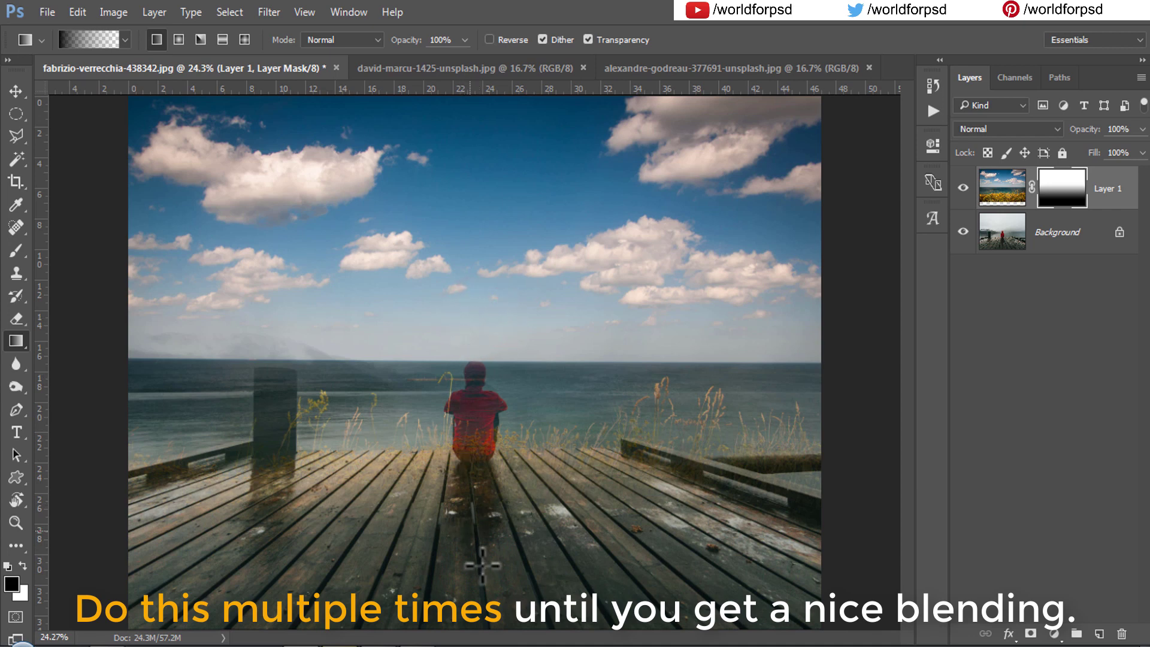
{"action": "left_click_drag", "start_coordinate": [484, 568], "coordinate": [472, 309]}
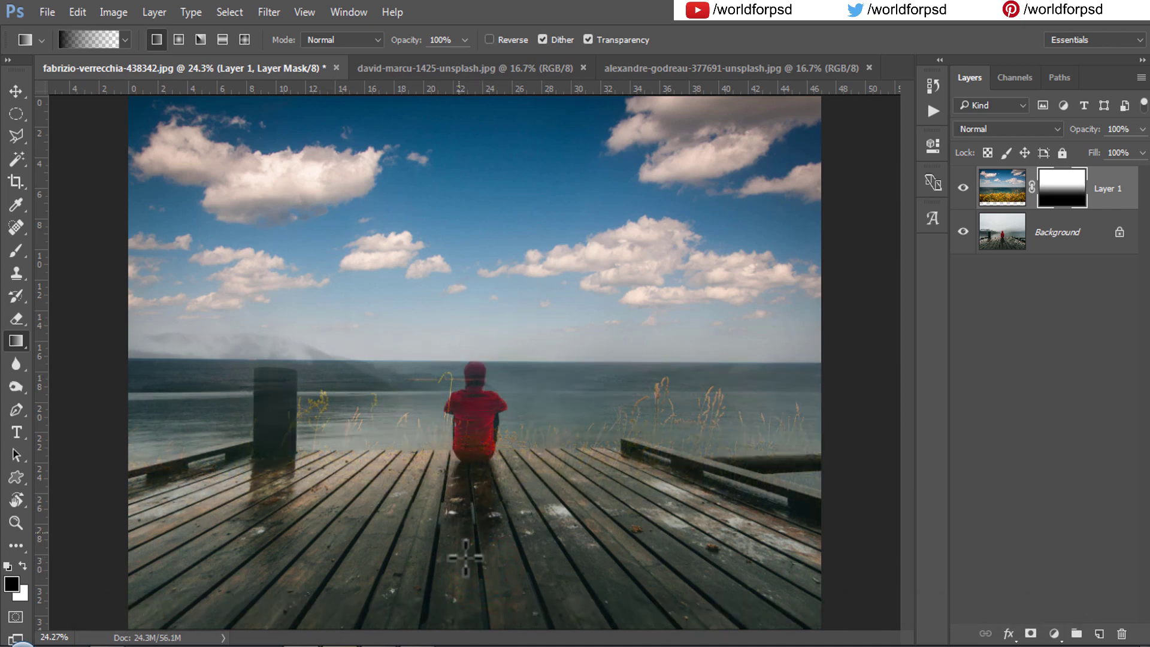
{"action": "left_click_drag", "start_coordinate": [465, 557], "coordinate": [452, 195]}
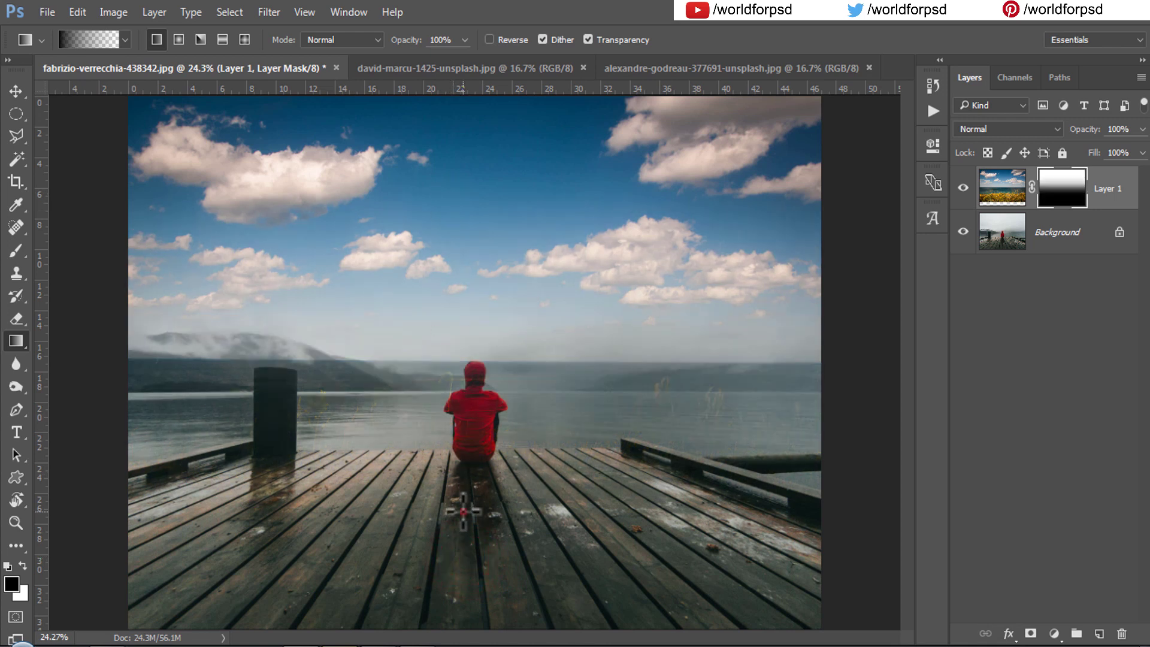
{"action": "left_click_drag", "start_coordinate": [463, 511], "coordinate": [471, 286]}
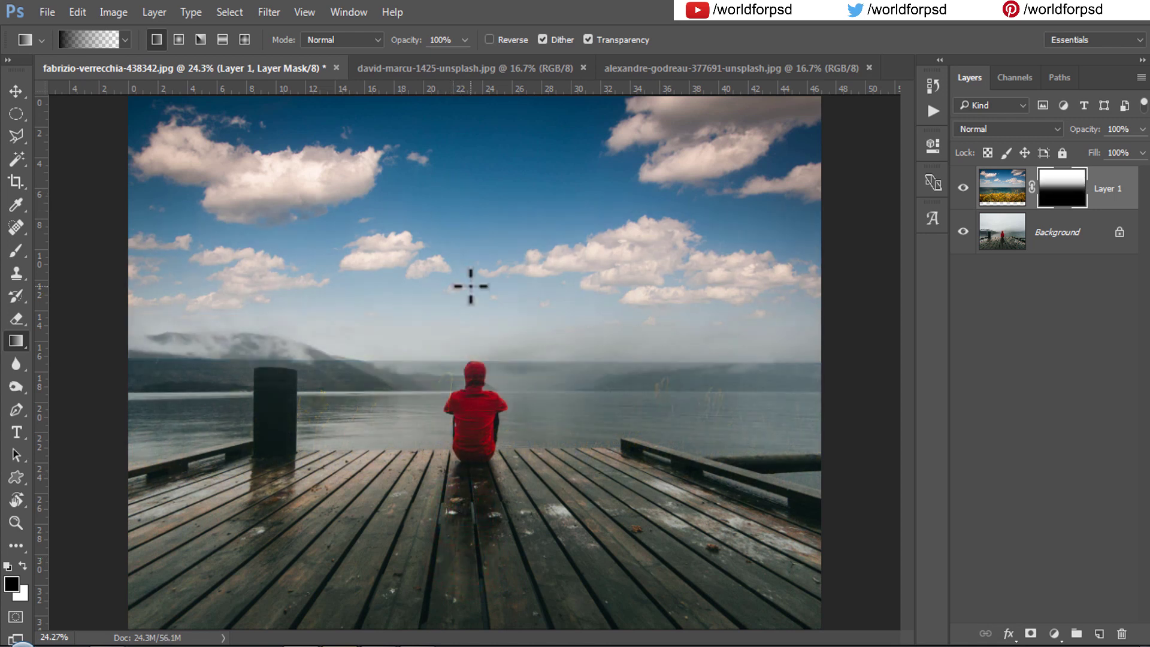
{"action": "left_click_drag", "start_coordinate": [465, 388], "coordinate": [464, 353]}
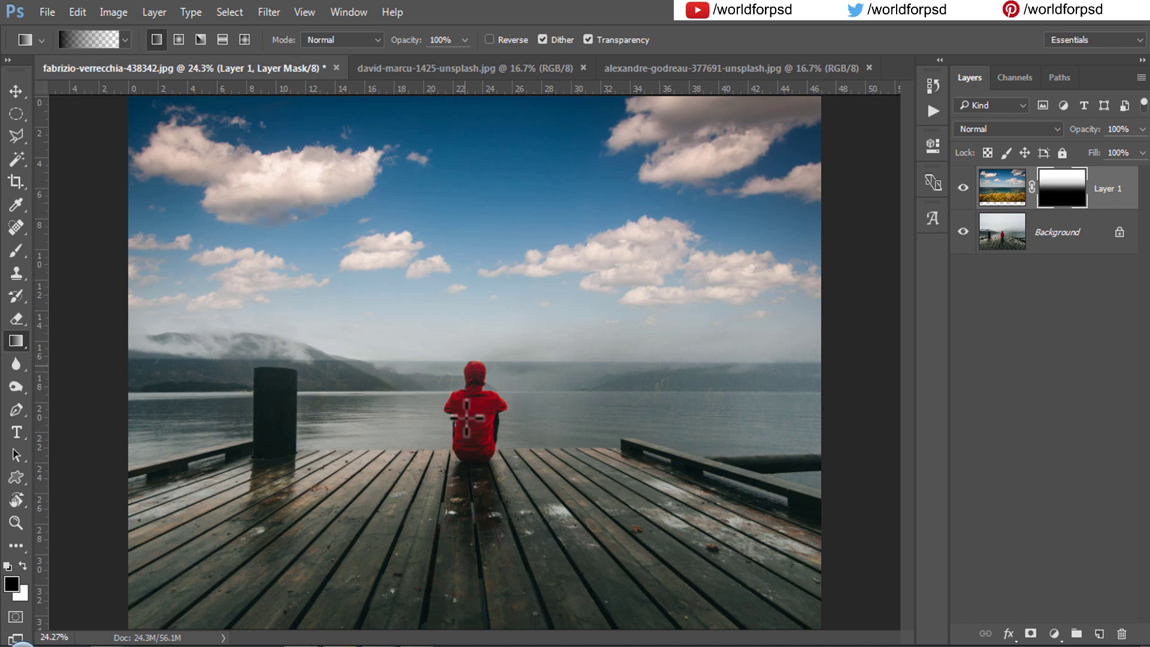
{"action": "left_click_drag", "start_coordinate": [472, 471], "coordinate": [466, 306]}
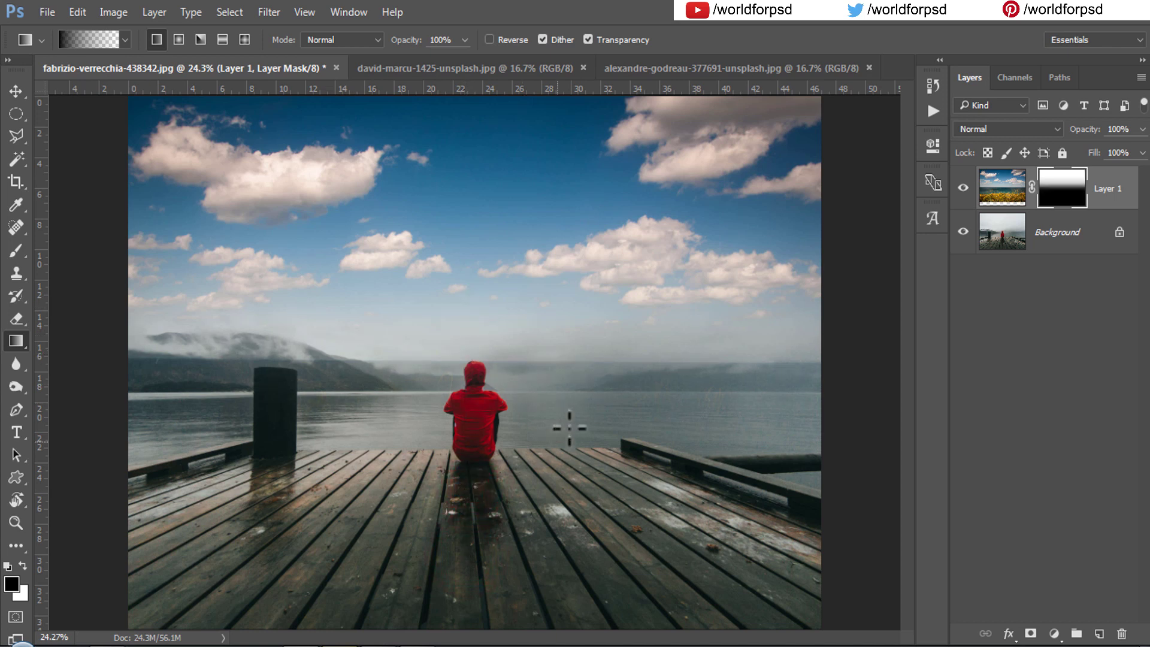
{"action": "key", "text": "v"}
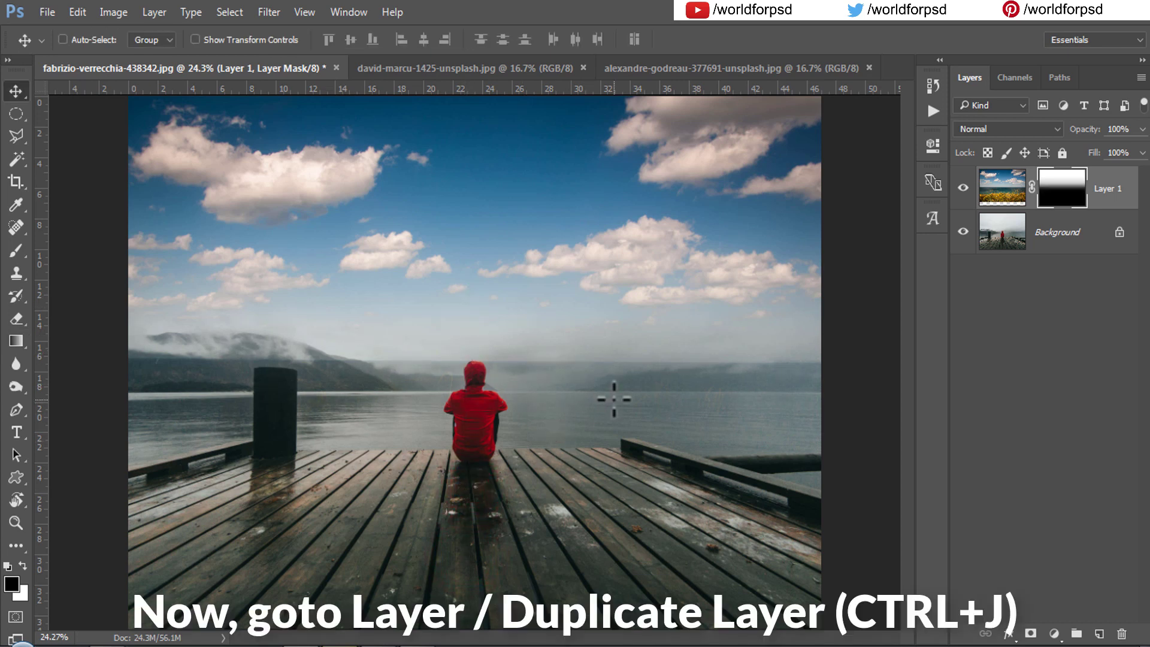
- Duplicate the masked sky layer as Layer 1 copy
{"action": "left_click", "coordinate": [430, 260]}
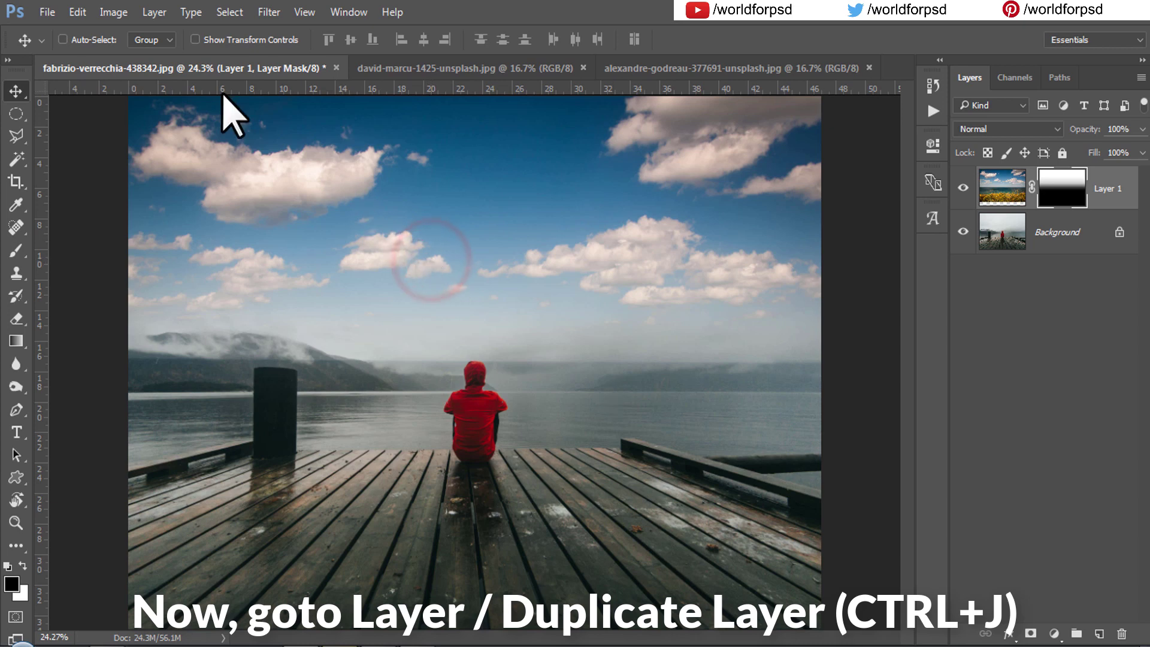
{"action": "left_click", "coordinate": [154, 12]}
{"action": "left_click", "coordinate": [203, 43]}
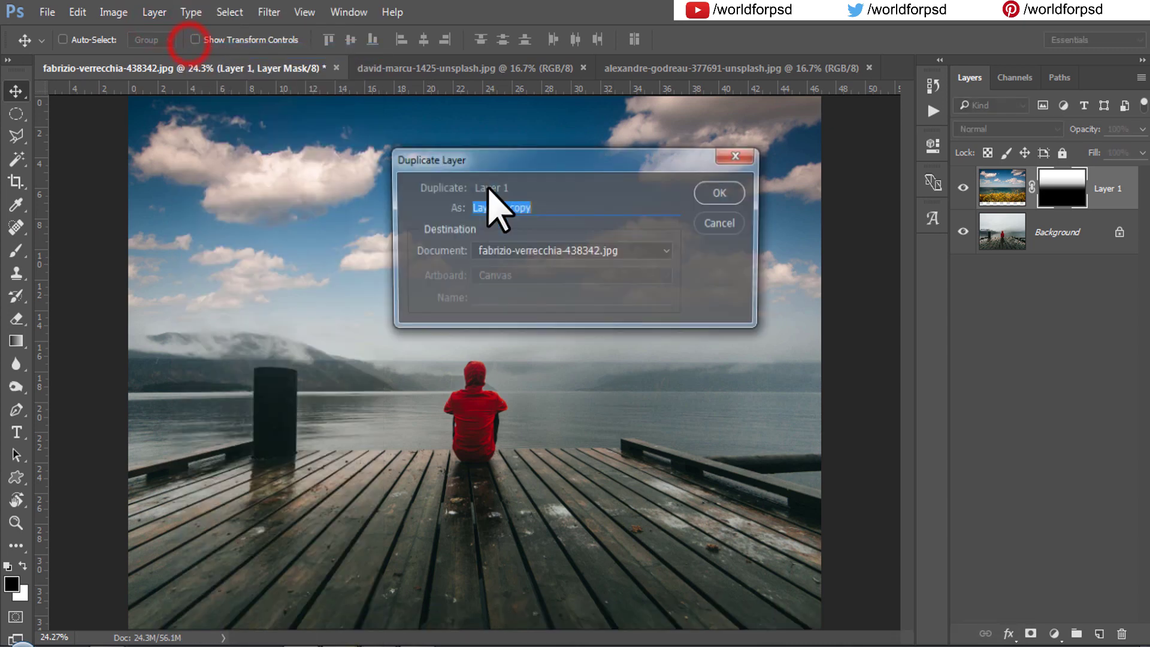
{"action": "left_click", "coordinate": [721, 193]}
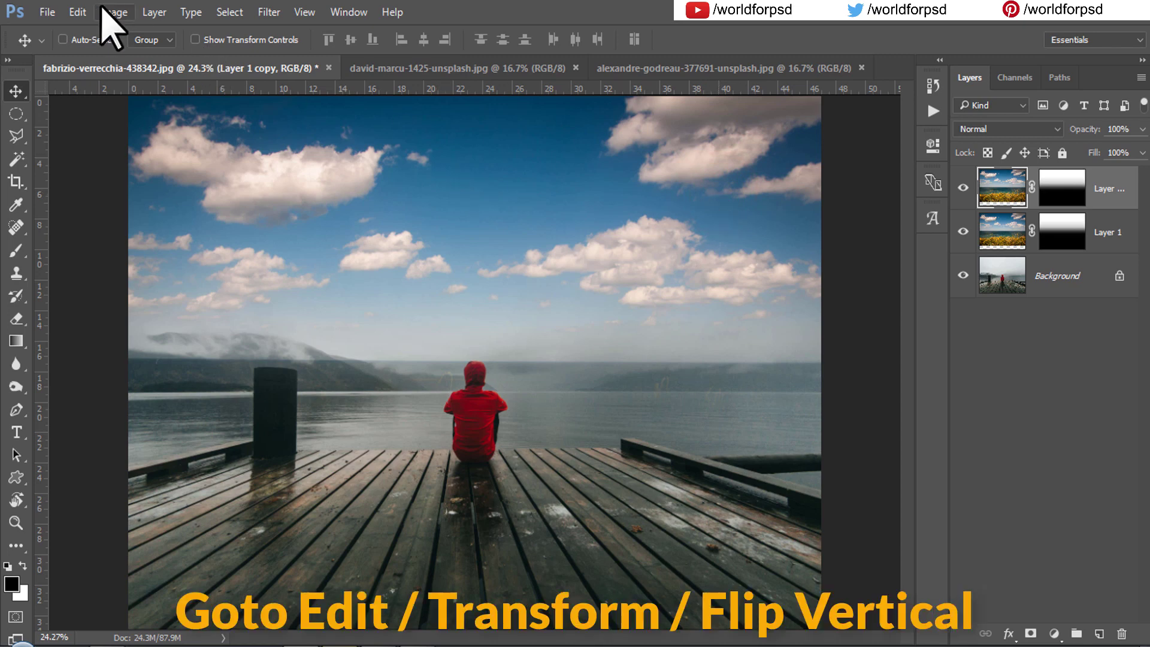
- Flip the copy vertically, set it to Overlay, and move it down onto the water
{"action": "left_click", "coordinate": [82, 12]}
{"action": "mouse_move", "coordinate": [134, 349]}
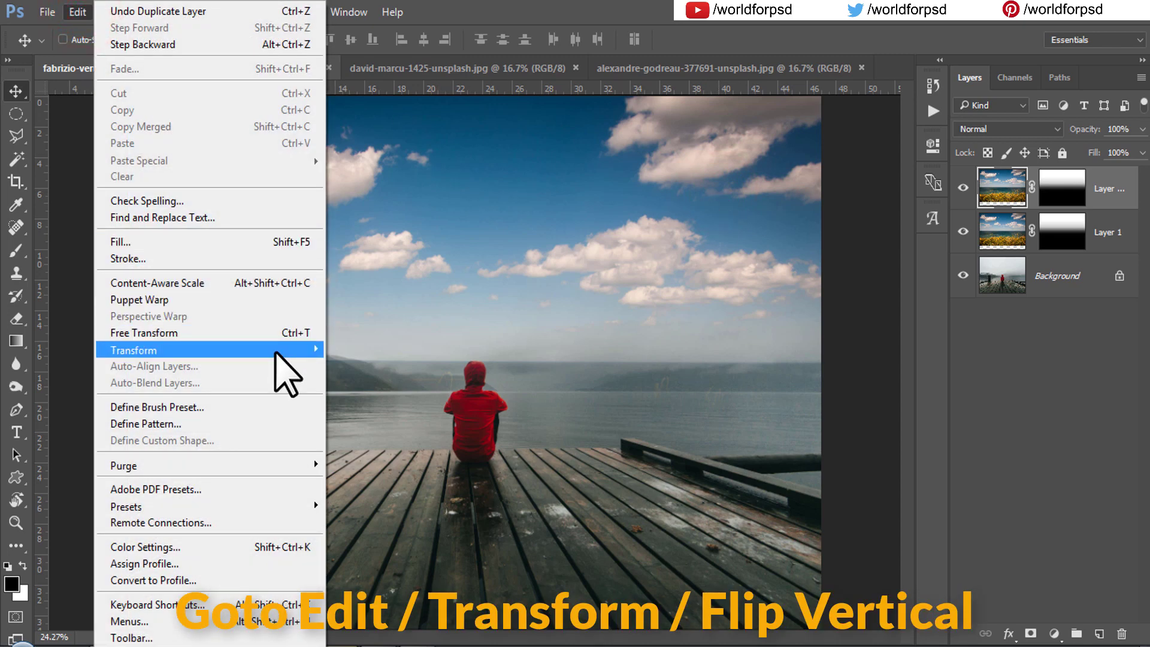
{"action": "left_click", "coordinate": [401, 557]}
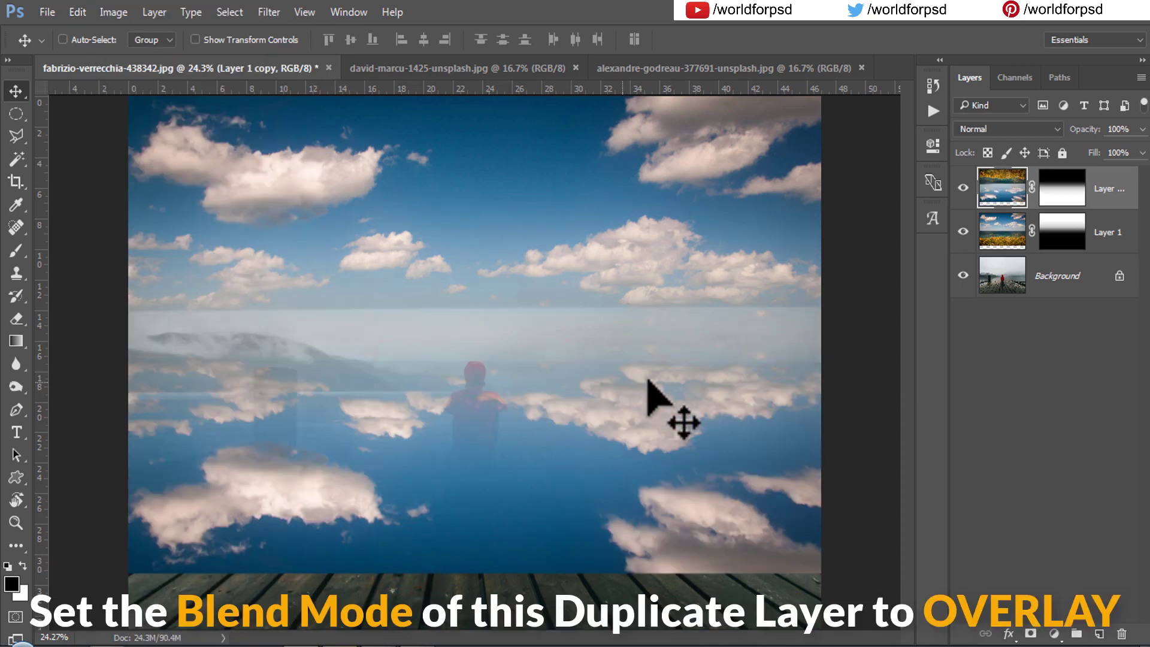
{"action": "left_click", "coordinate": [1020, 128]}
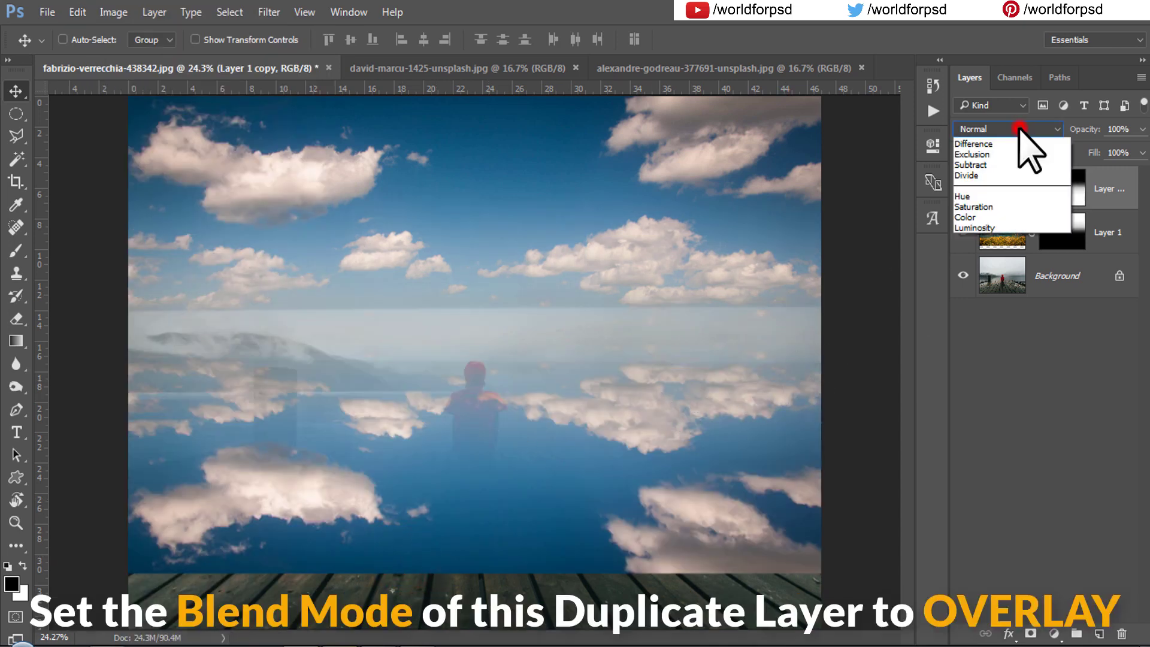
{"action": "left_click", "coordinate": [988, 301]}
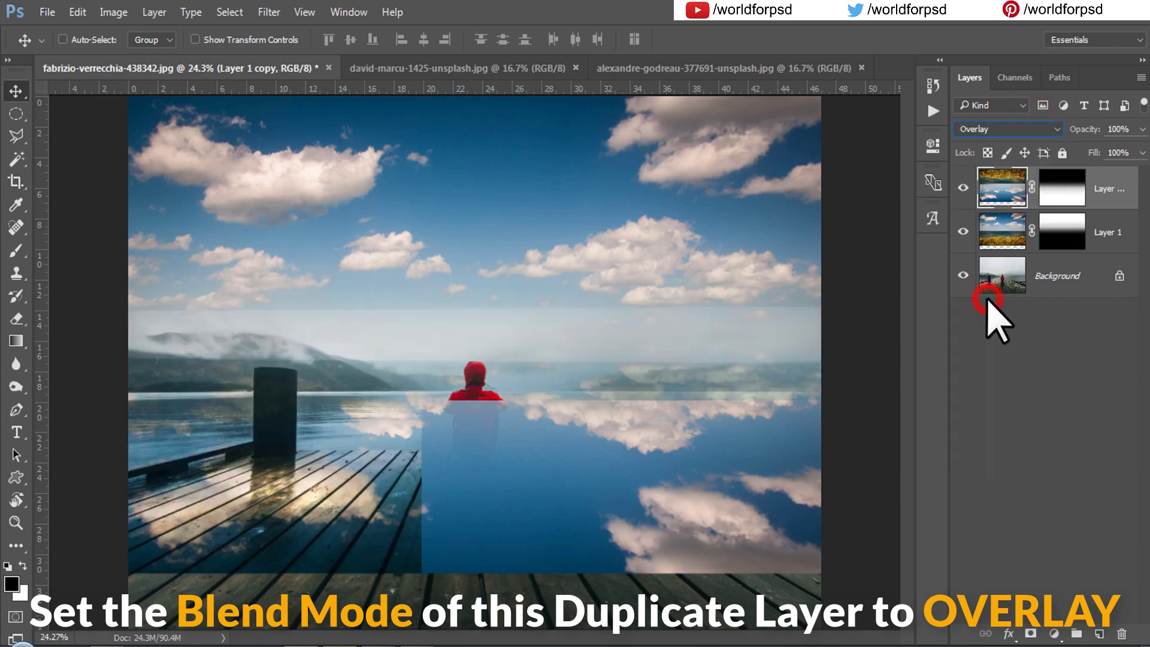
{"action": "mouse_move", "coordinate": [668, 424]}
{"action": "left_mouse_down"}
{"action": "mouse_move", "coordinate": [671, 455]}
{"action": "mouse_move", "coordinate": [667, 444]}
{"action": "left_mouse_up"}
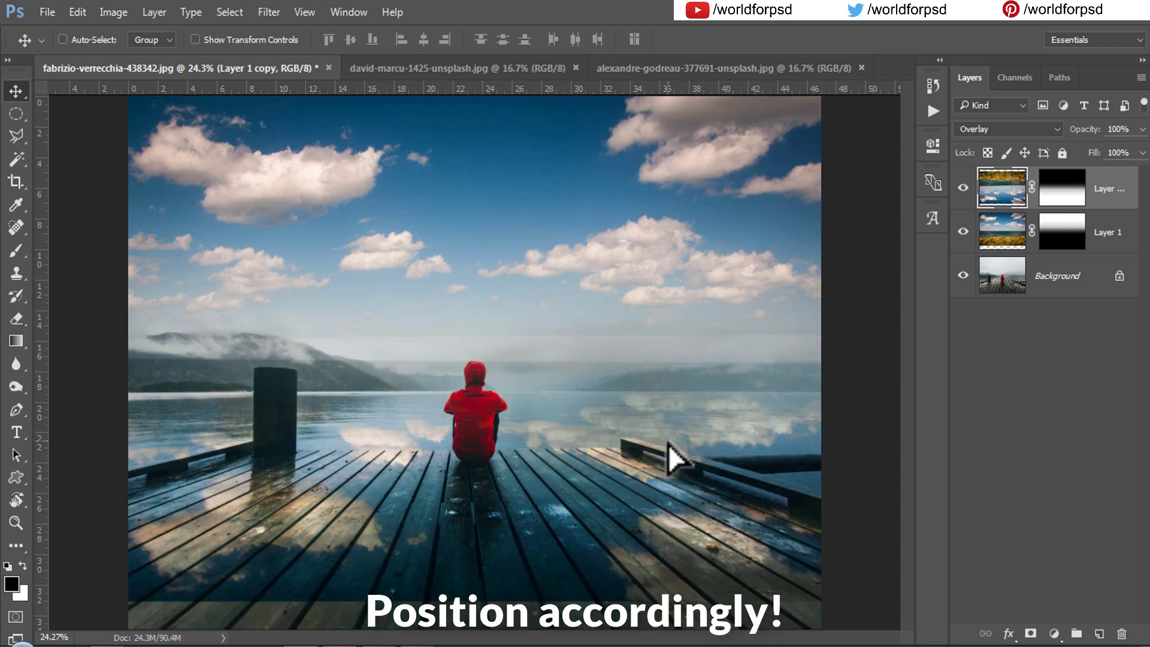
- Draw a vertical gradient on the reflection mask, fading it down to the person's seat
{"action": "left_click", "coordinate": [1061, 187]}
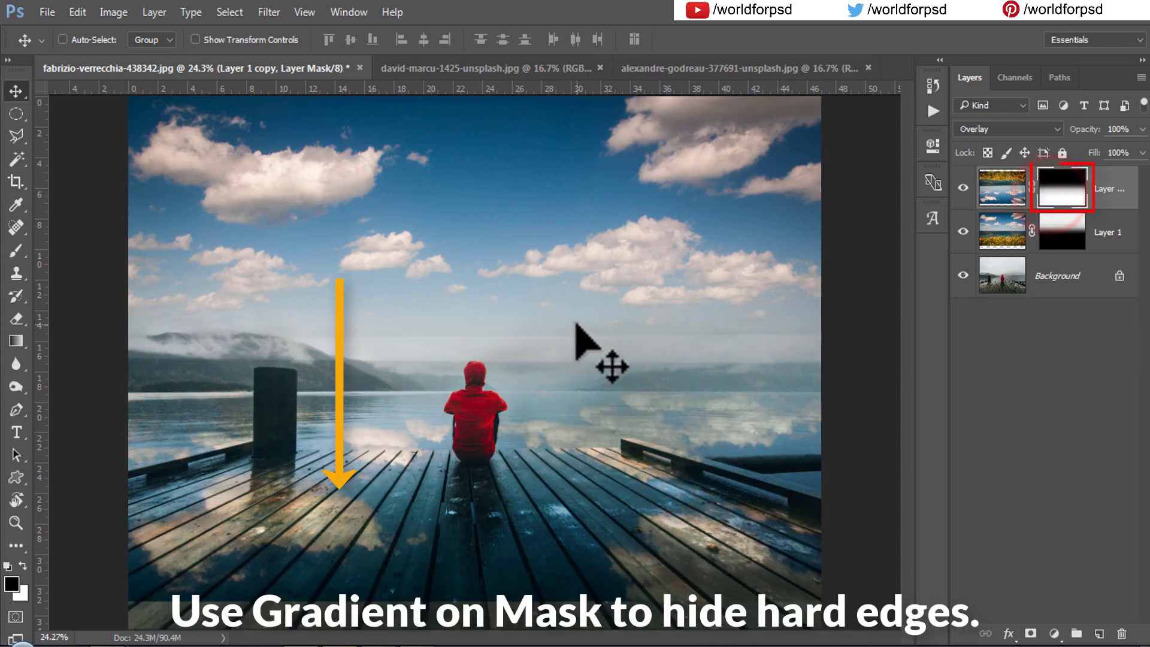
{"action": "key", "text": "g"}
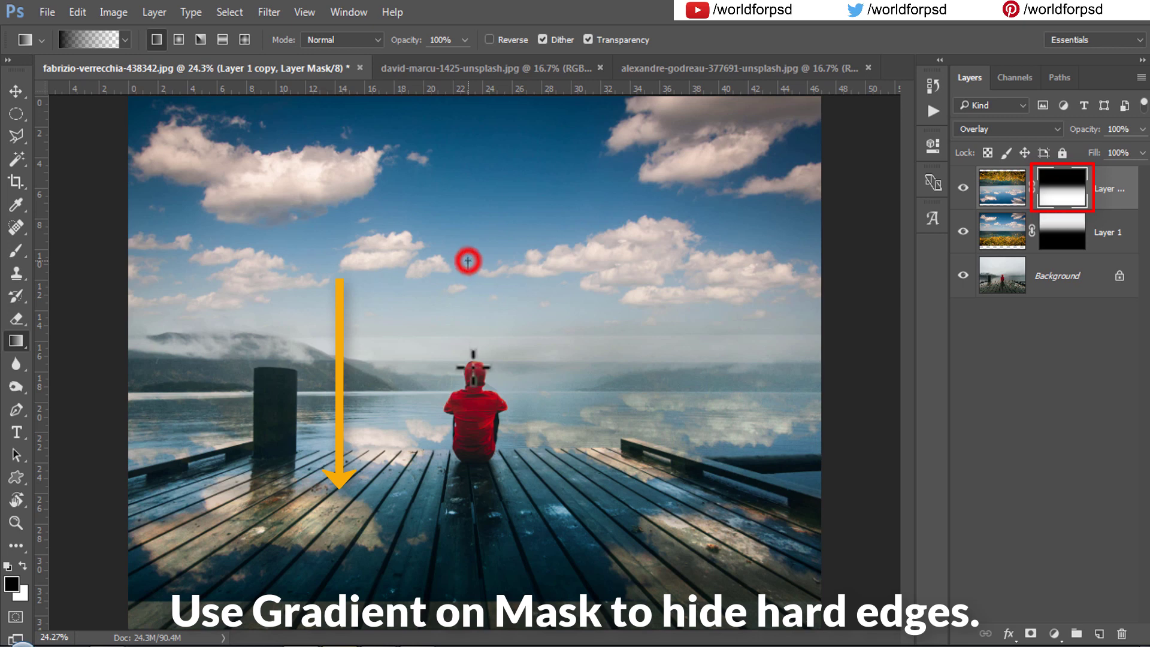
{"action": "left_click_drag", "start_coordinate": [473, 366], "coordinate": [471, 320]}
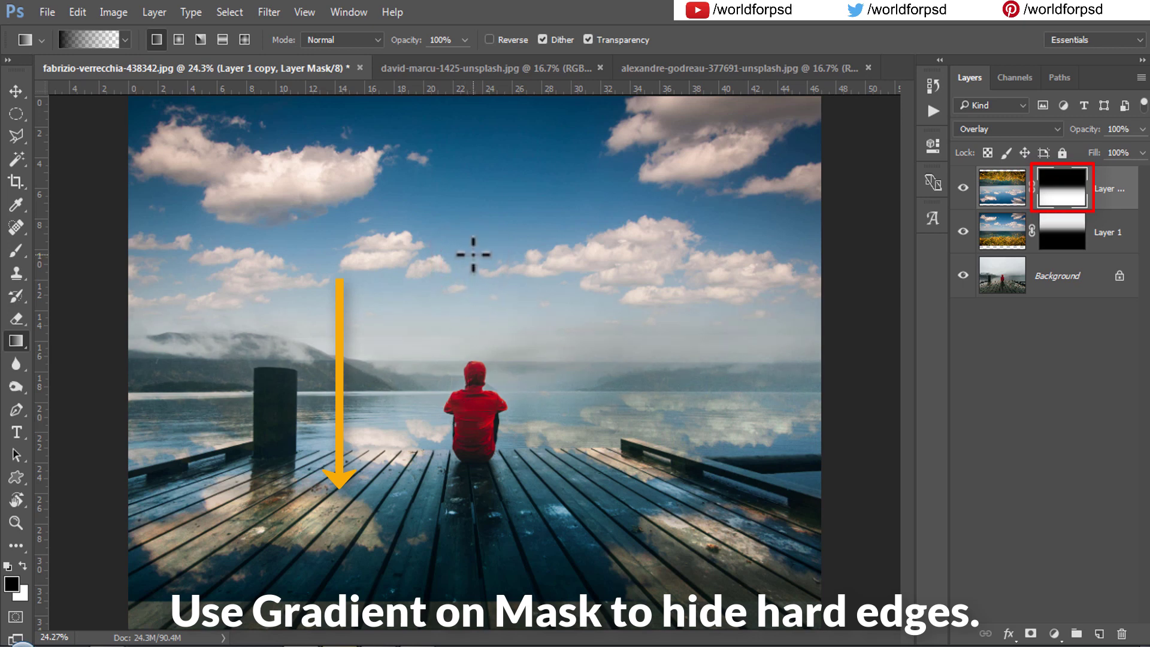
{"action": "left_click_drag", "start_coordinate": [473, 255], "coordinate": [476, 398]}
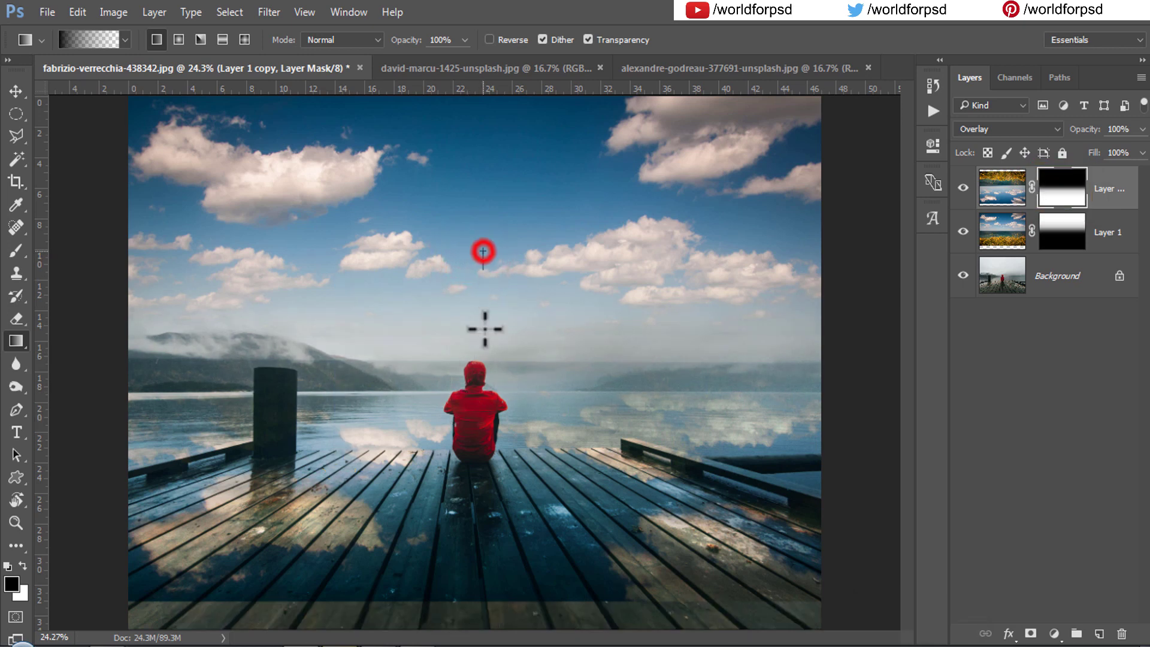
{"action": "left_click_drag", "start_coordinate": [485, 328], "coordinate": [482, 458]}
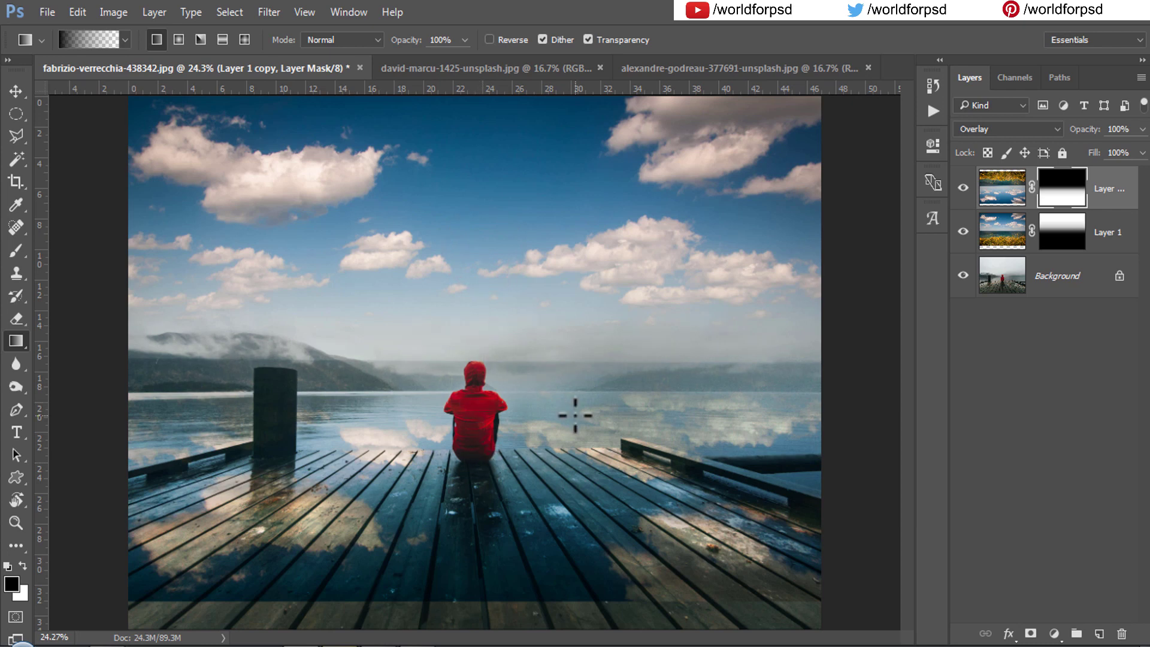
- Toggle the reflection and sky layers to compare, then retarget the reflection mask
{"action": "left_click", "coordinate": [962, 188]}
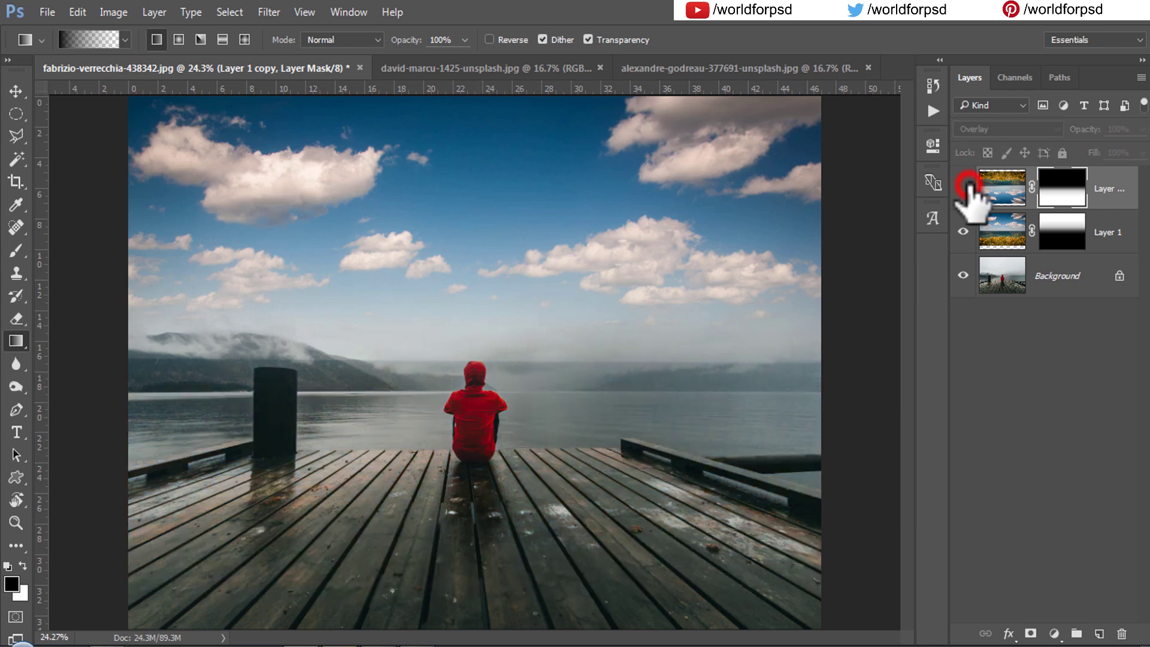
{"action": "left_click", "coordinate": [963, 188]}
{"action": "left_click", "coordinate": [963, 232]}
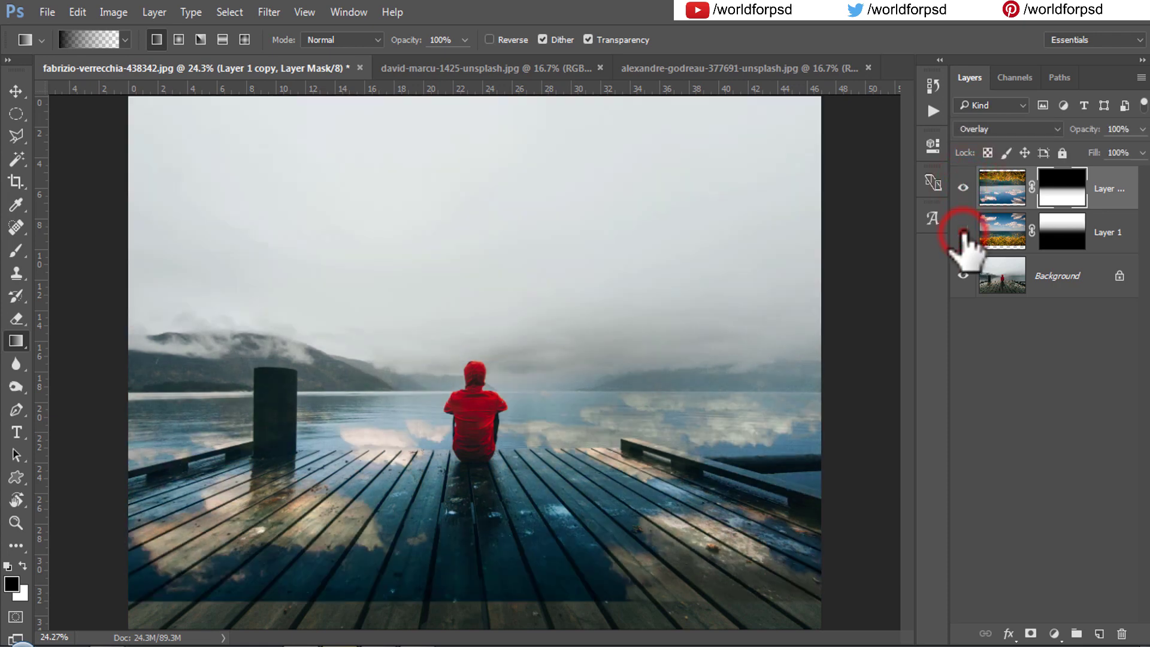
{"action": "left_click", "coordinate": [1043, 202]}
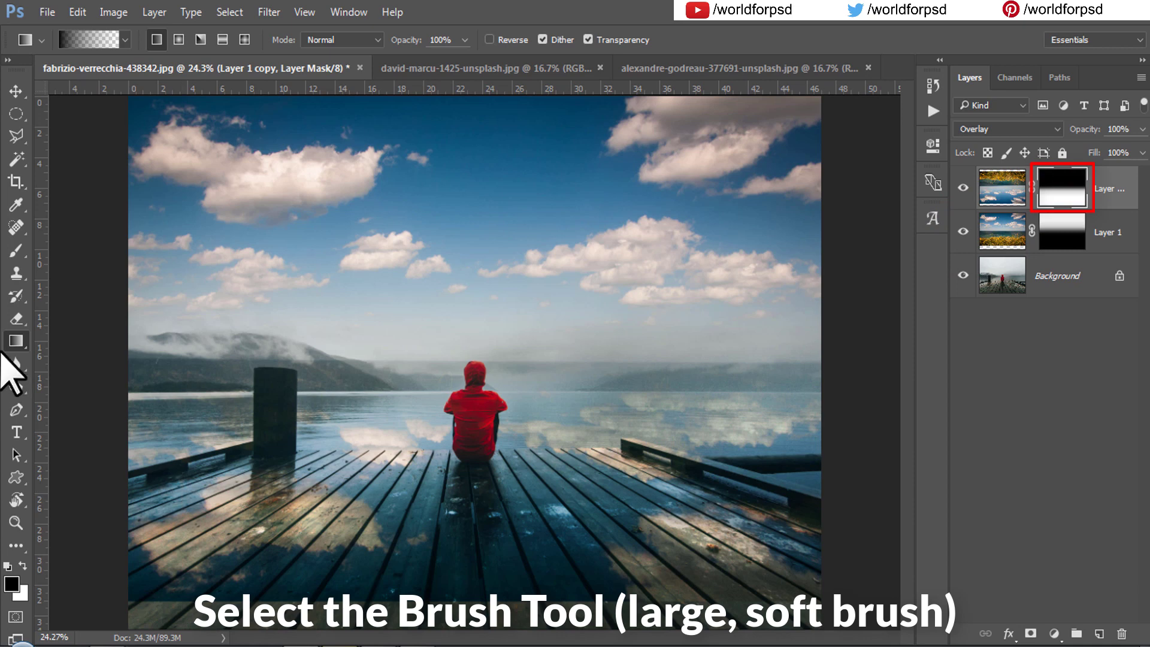
- Set up a 700 px brush with 35% hardness
{"action": "left_click", "coordinate": [16, 251]}
{"action": "right_click", "coordinate": [231, 199]}
{"action": "left_click_drag", "start_coordinate": [369, 276], "coordinate": [350, 277]}
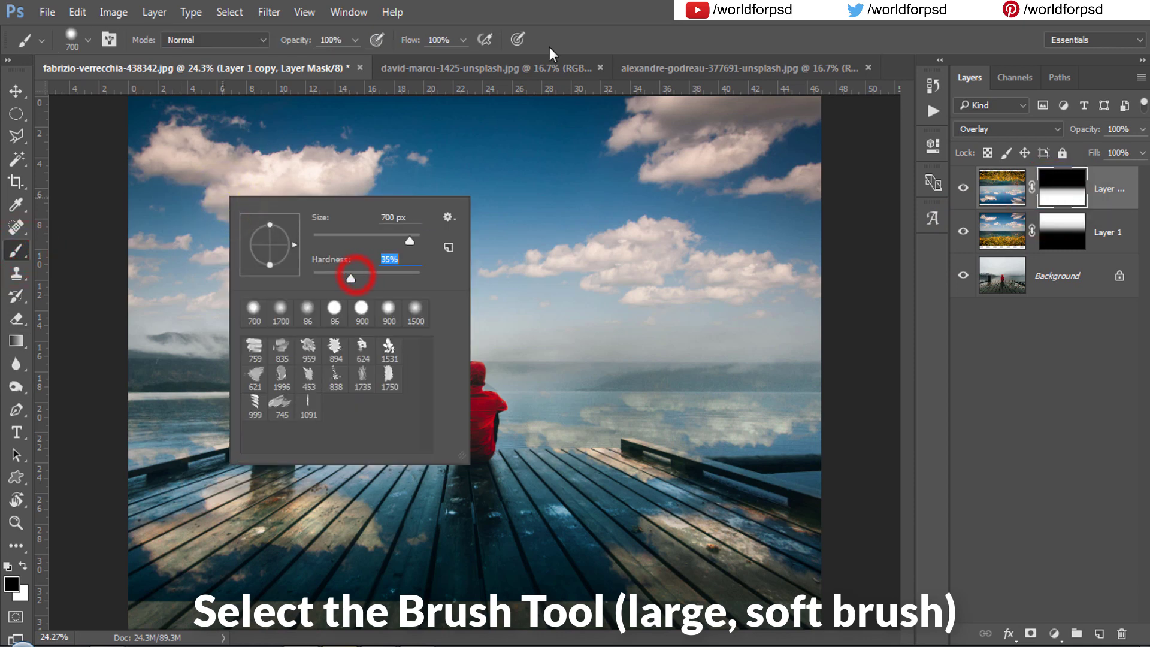
{"action": "left_click", "coordinate": [550, 49]}
- Paint black on the reflection mask to clear clouds from the left and right pier planks
{"action": "mouse_move", "coordinate": [163, 527]}
{"action": "left_mouse_down"}
{"action": "mouse_move", "coordinate": [257, 497]}
{"action": "mouse_move", "coordinate": [332, 551]}
{"action": "mouse_move", "coordinate": [397, 513]}
{"action": "mouse_move", "coordinate": [469, 526]}
{"action": "mouse_move", "coordinate": [469, 500]}
{"action": "mouse_move", "coordinate": [584, 515]}
{"action": "mouse_move", "coordinate": [719, 500]}
{"action": "left_mouse_up"}
{"action": "left_click_drag", "start_coordinate": [769, 542], "coordinate": [784, 509]}
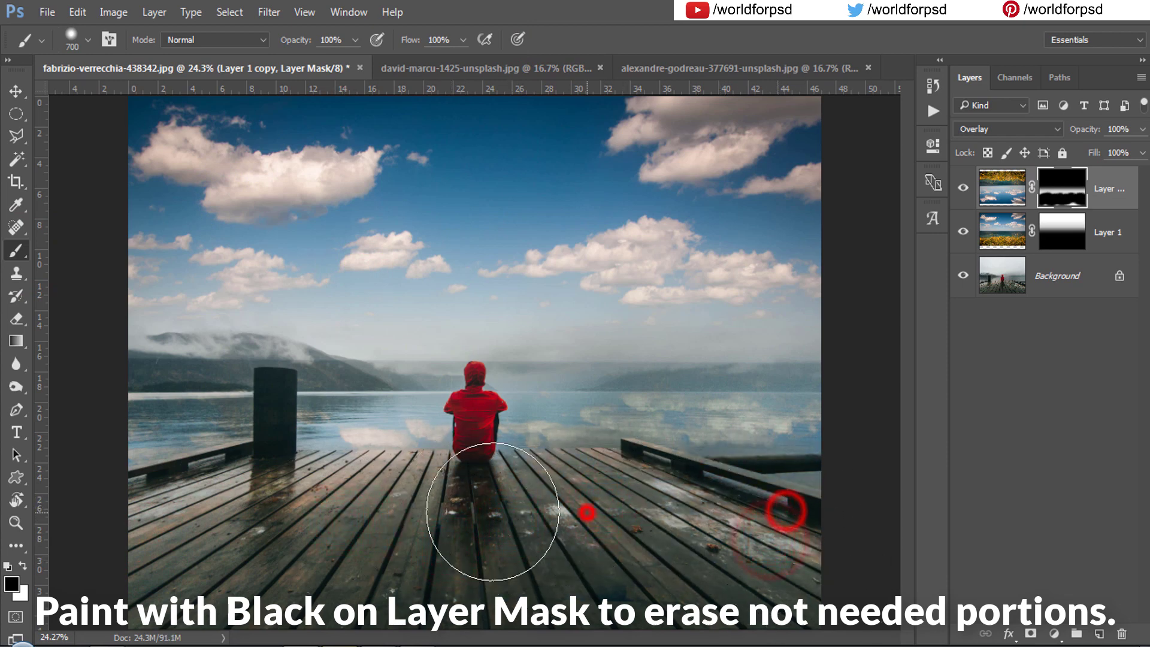
{"action": "left_click", "coordinate": [429, 526]}
{"action": "left_click", "coordinate": [334, 513]}
{"action": "left_click", "coordinate": [246, 526]}
{"action": "left_click", "coordinate": [146, 533]}
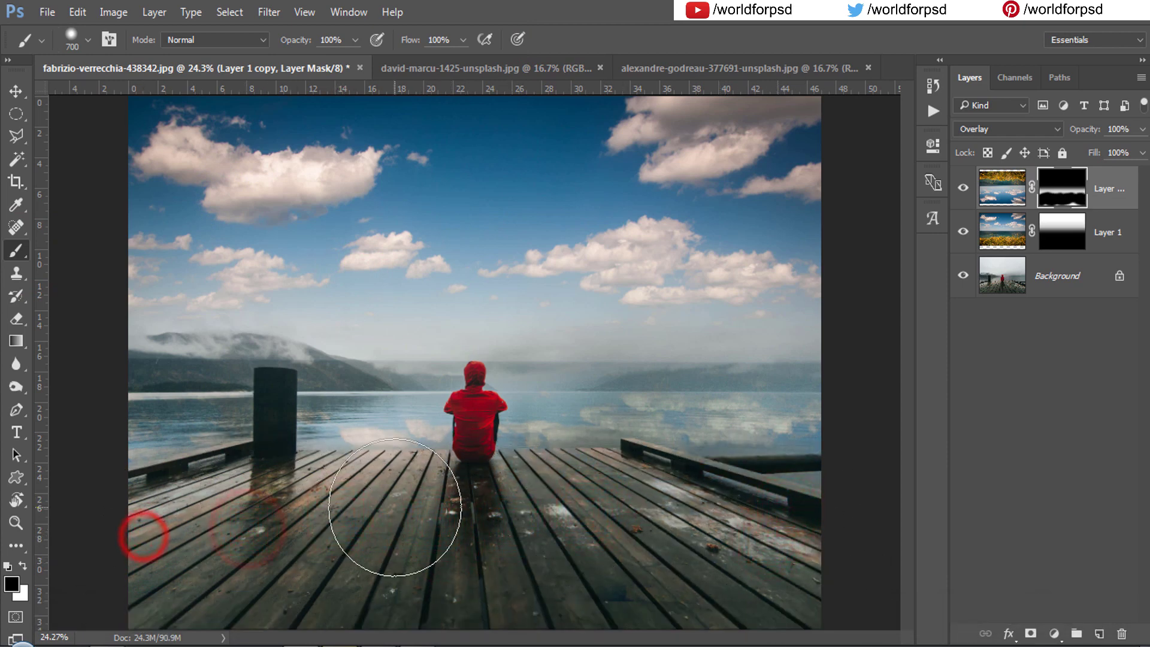
{"action": "key", "text": "v"}
- Check the pier with the reflection hidden, paint out leftovers, then target the layer's image
{"action": "left_click", "coordinate": [963, 187]}
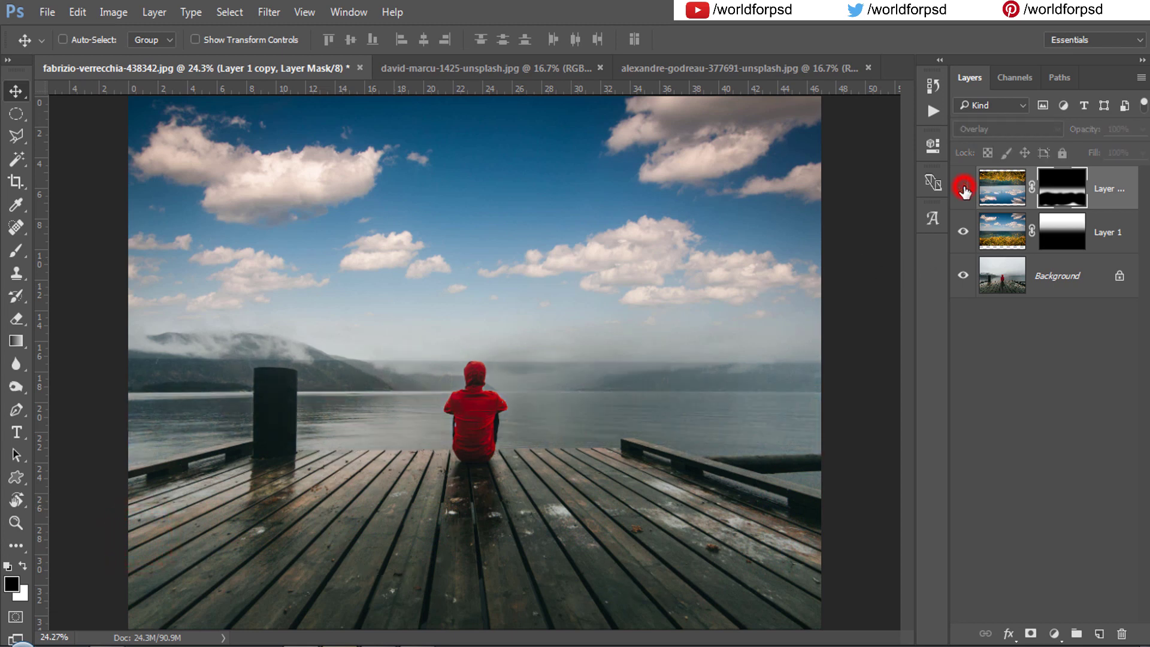
{"action": "key", "text": "b"}
{"action": "left_click", "coordinate": [597, 590]}
{"action": "left_click", "coordinate": [511, 590]}
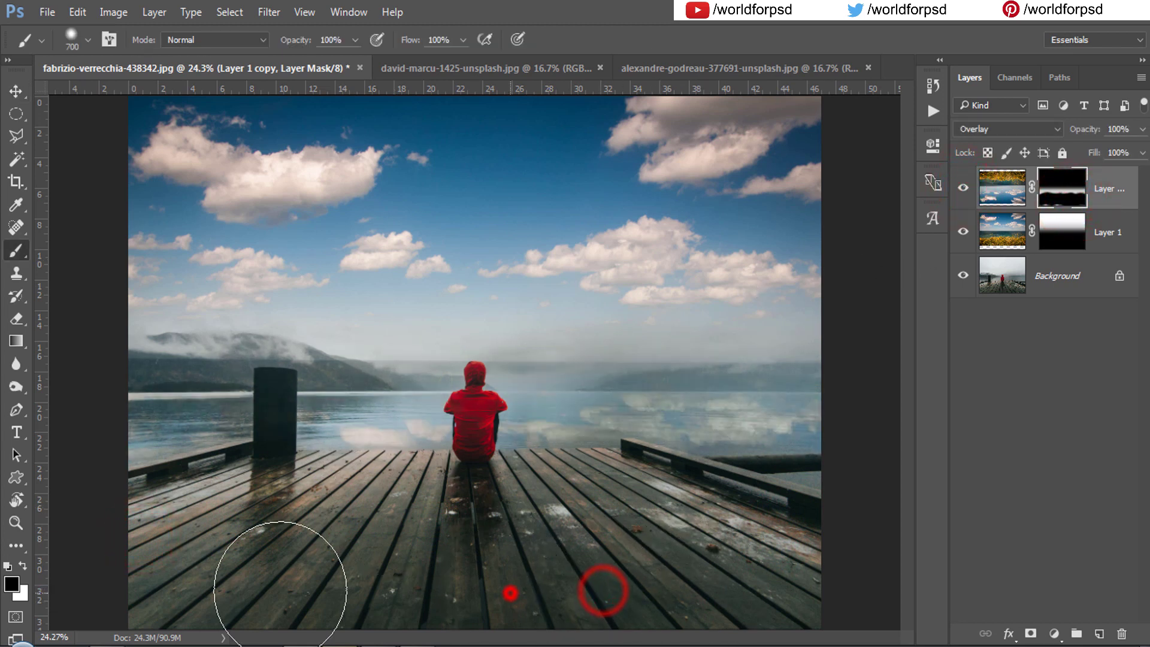
{"action": "left_click", "coordinate": [963, 188]}
{"action": "left_click", "coordinate": [962, 187]}
{"action": "left_click", "coordinate": [1002, 187]}
{"action": "key", "text": "v"}
{"action": "left_click", "coordinate": [269, 12]}
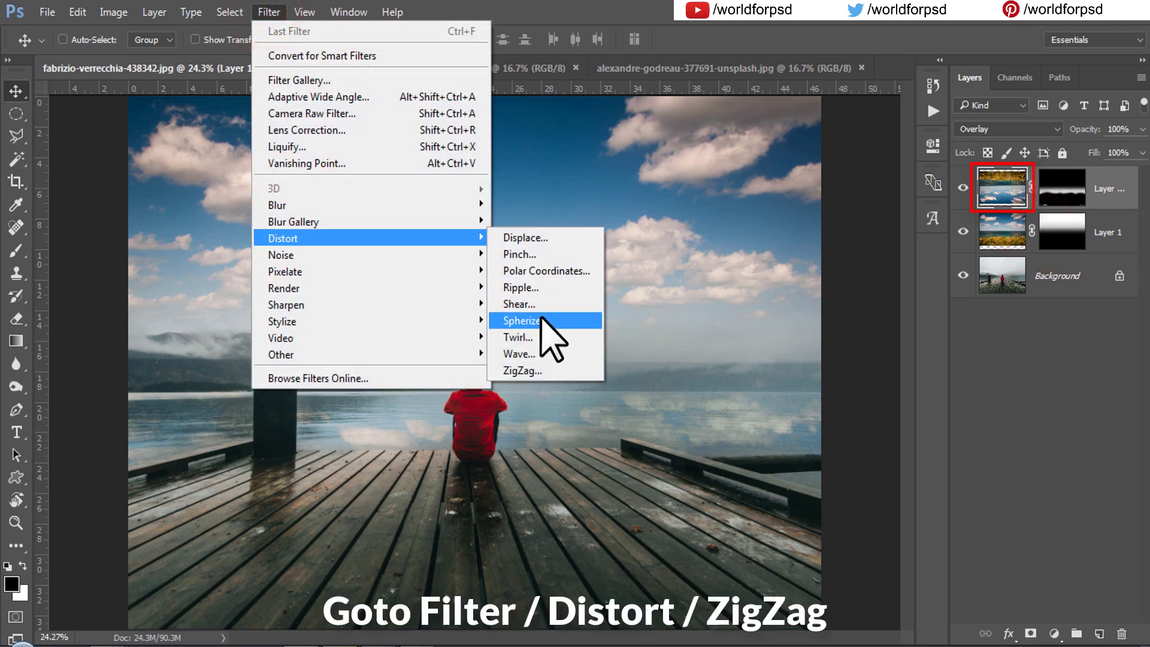
- Apply ZigZag to the reflection with Pond Ripples style, 6 ridges and a small amount
{"action": "left_click", "coordinate": [543, 370]}
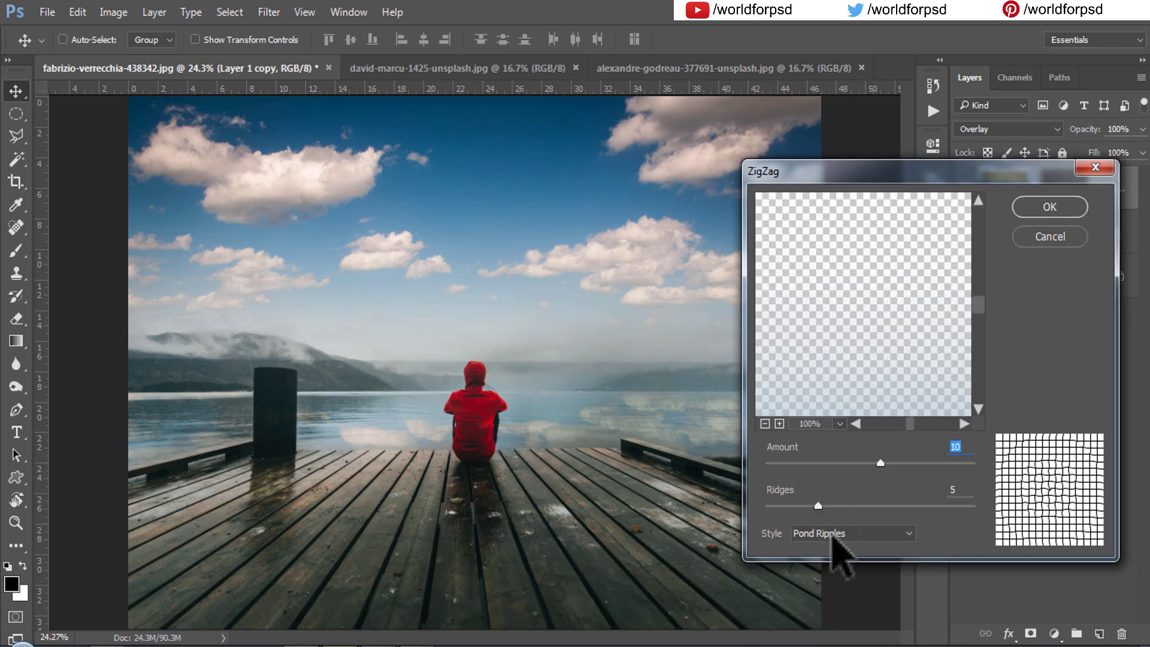
{"action": "left_click_drag", "start_coordinate": [820, 505], "coordinate": [832, 504]}
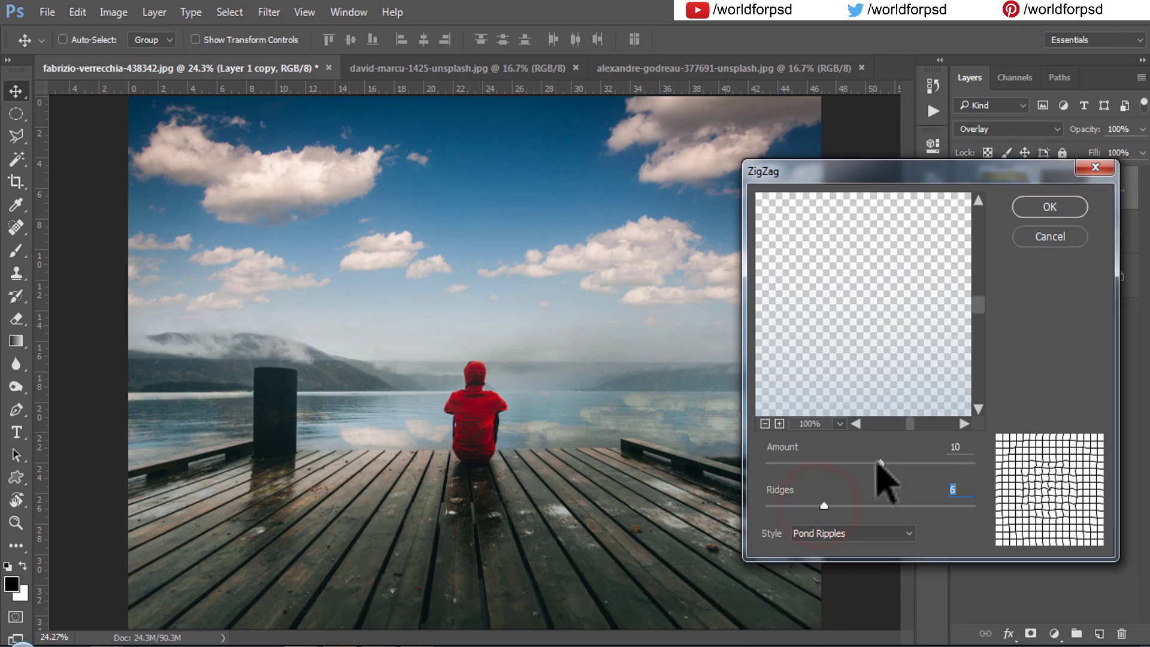
{"action": "mouse_move", "coordinate": [886, 463]}
{"action": "left_mouse_down"}
{"action": "mouse_move", "coordinate": [908, 463]}
{"action": "mouse_move", "coordinate": [859, 463]}
{"action": "left_mouse_up"}
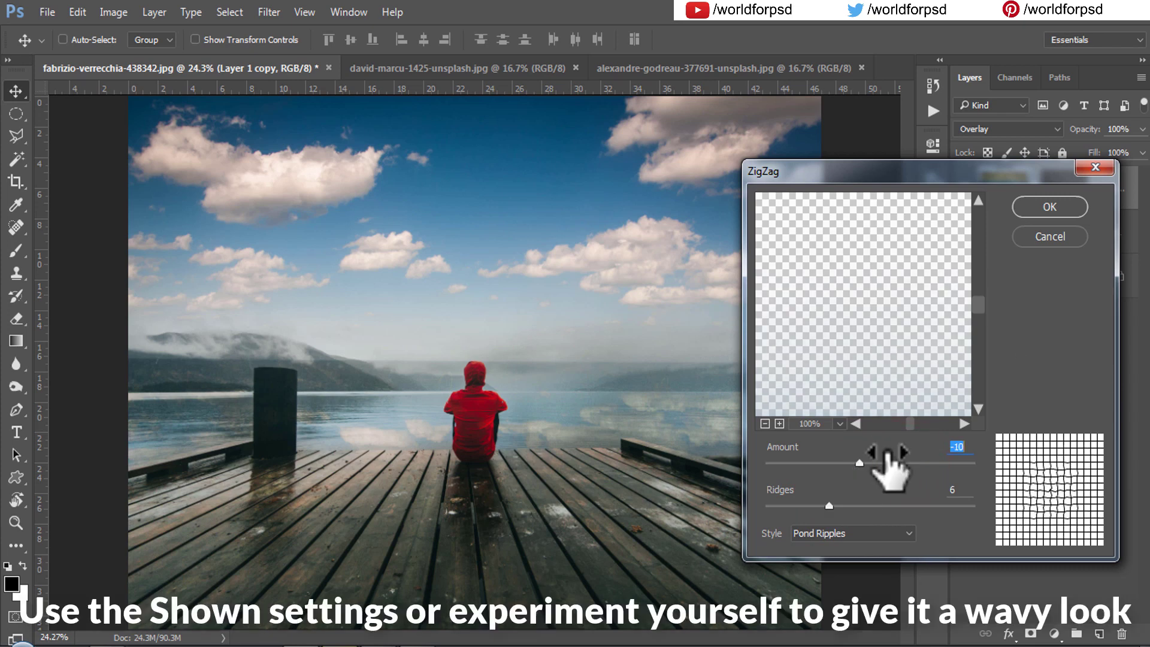
{"action": "left_click", "coordinate": [872, 464]}
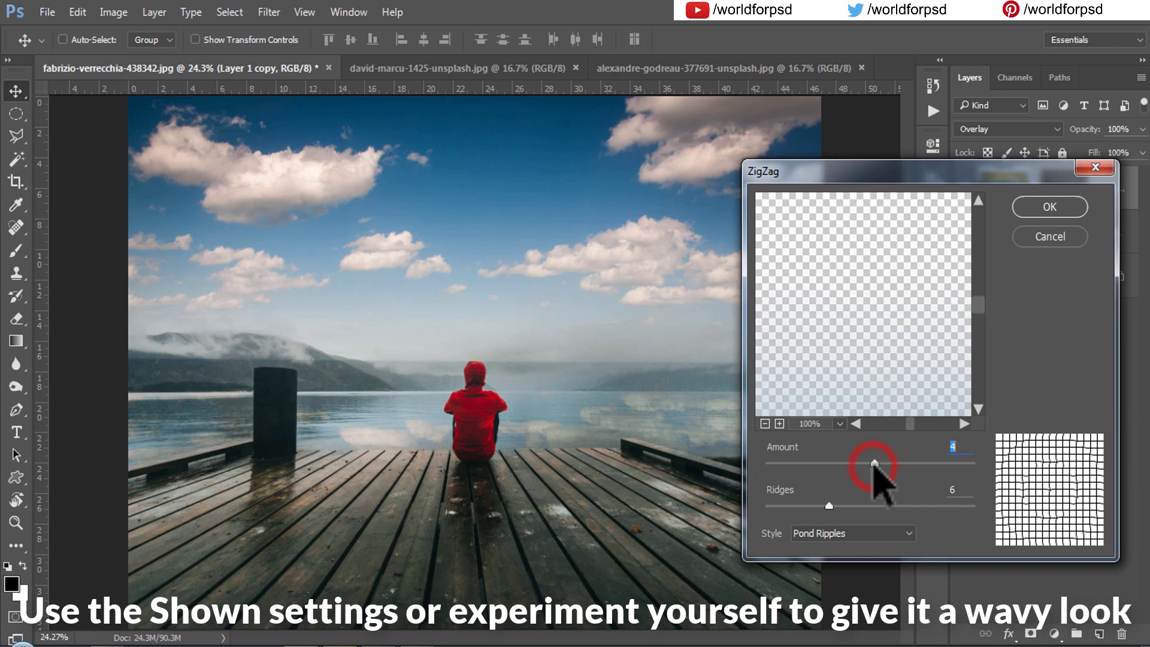
{"action": "left_click", "coordinate": [1031, 211]}
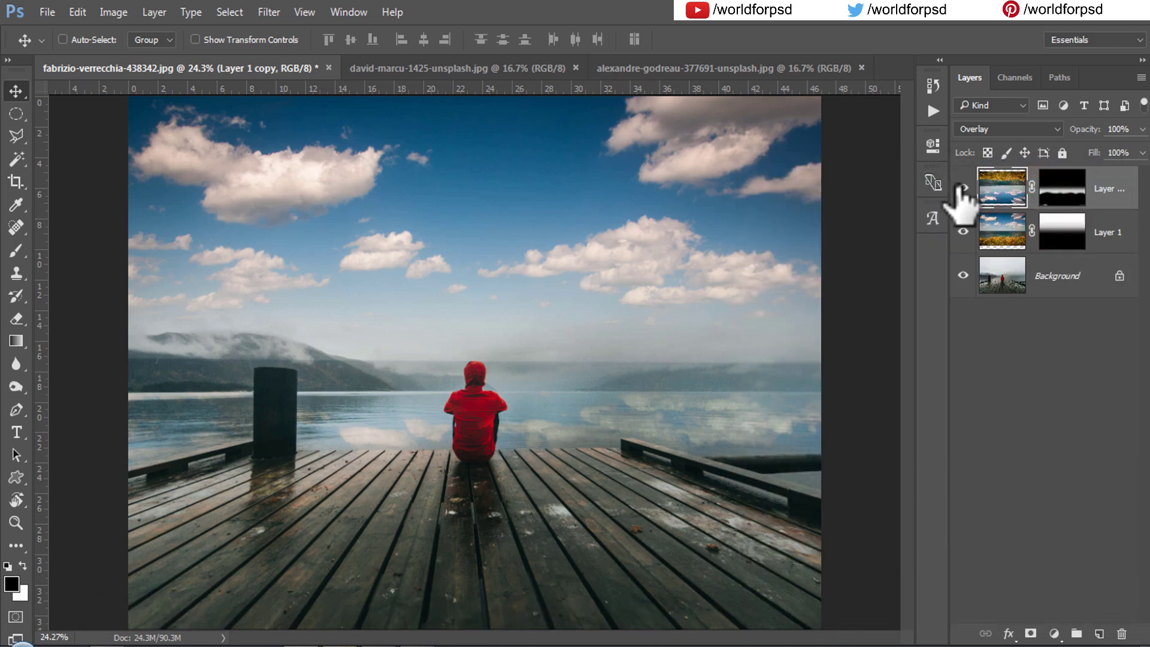
- Toggle the reflection layer to compare the water with and without ripples
{"action": "left_click", "coordinate": [962, 188]}
{"action": "left_click", "coordinate": [961, 188]}
{"action": "left_click", "coordinate": [958, 188]}
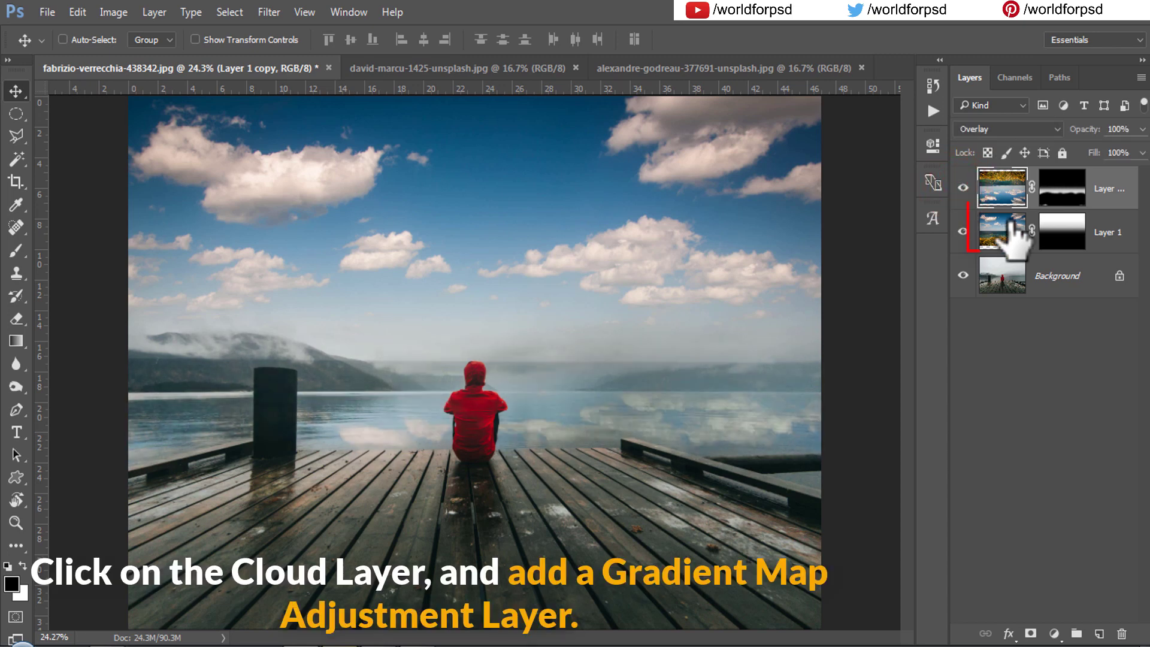
- Add a Violet, Orange Gradient Map adjustment layer above Layer 1
{"action": "left_click", "coordinate": [1009, 230]}
{"action": "left_click", "coordinate": [1053, 633]}
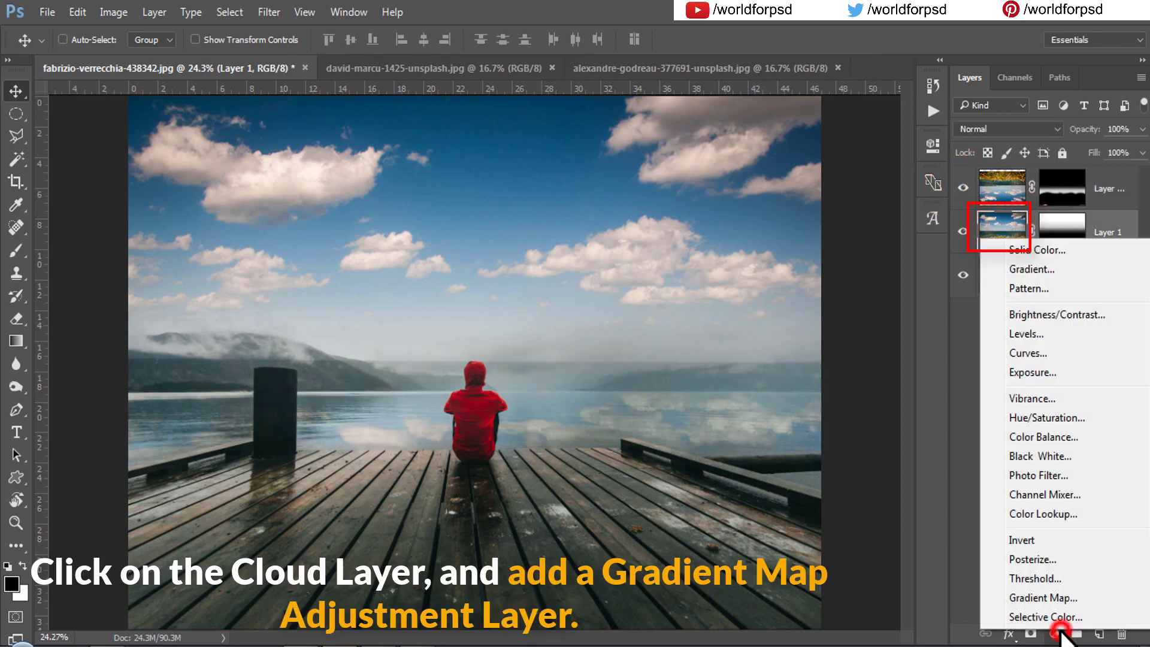
{"action": "left_click", "coordinate": [1049, 598]}
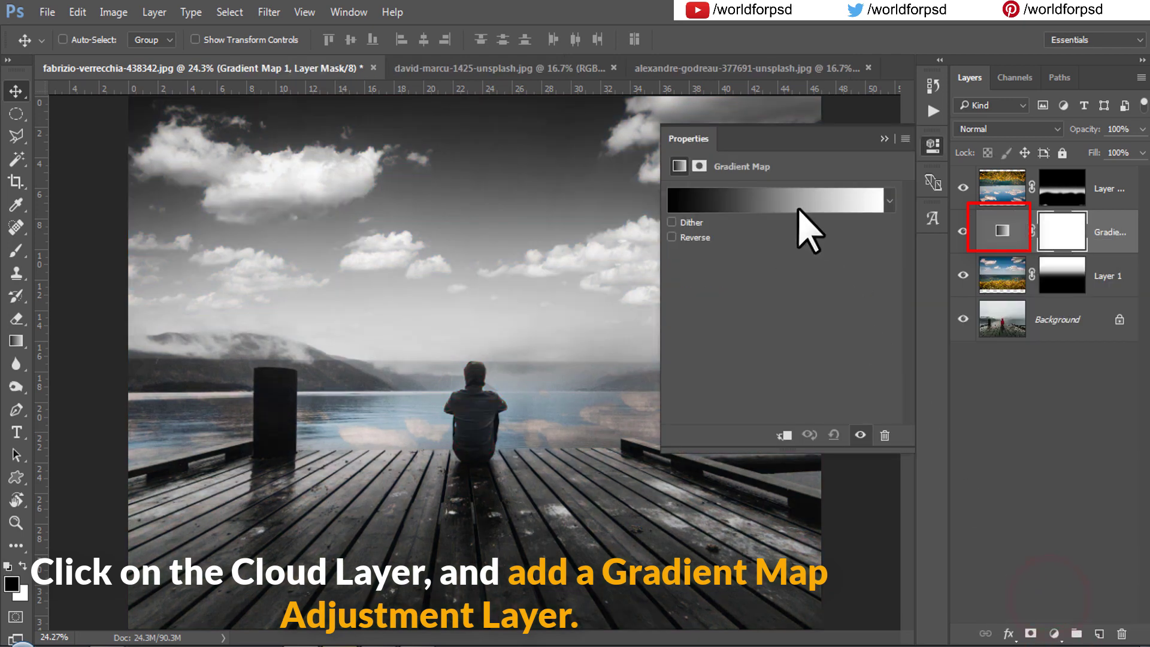
{"action": "left_click", "coordinate": [798, 201]}
{"action": "left_click", "coordinate": [803, 180]}
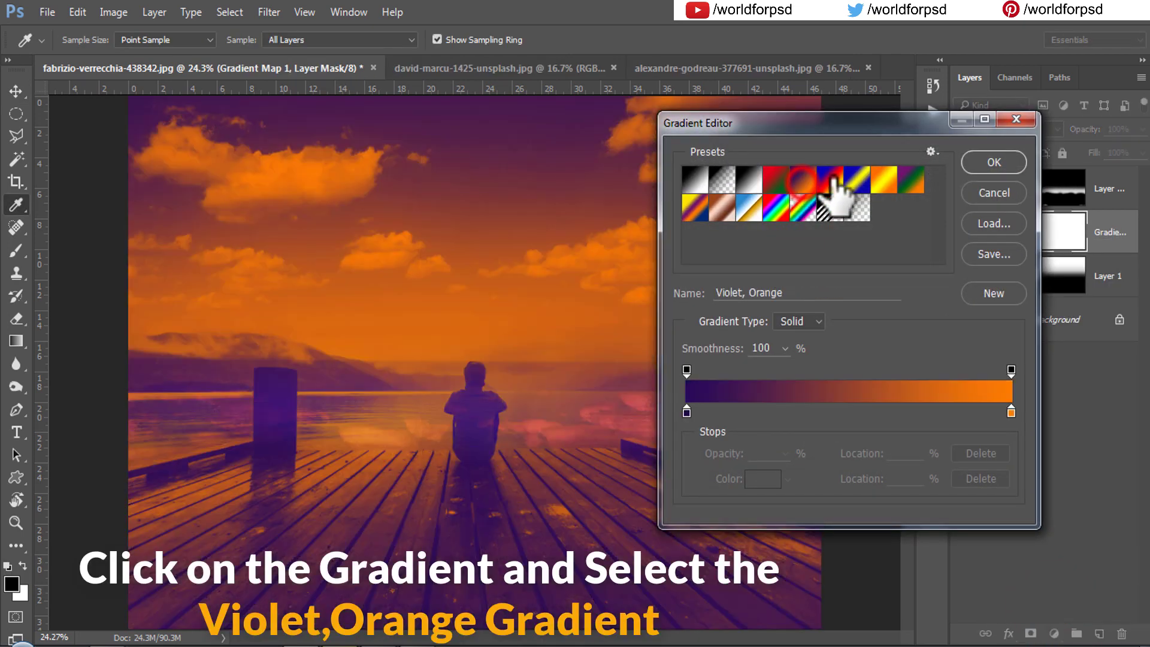
{"action": "left_click", "coordinate": [976, 163]}
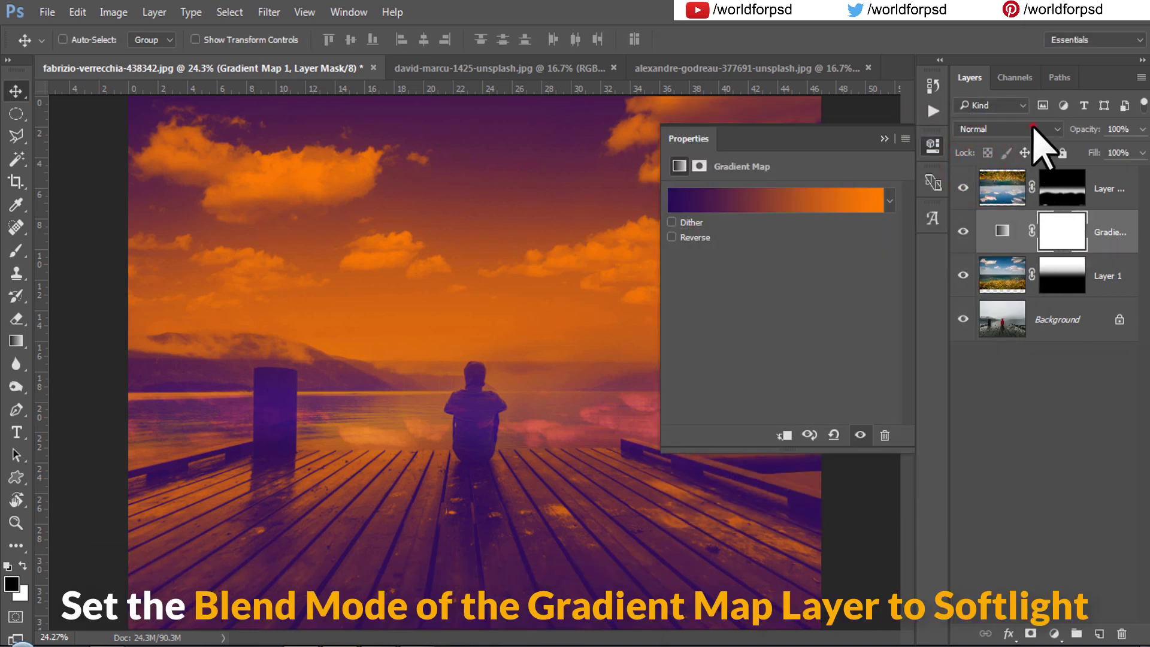
- Set Gradient Map 1 to Soft Light and clip it to Layer 1
{"action": "left_click", "coordinate": [1030, 129]}
{"action": "left_click", "coordinate": [973, 312]}
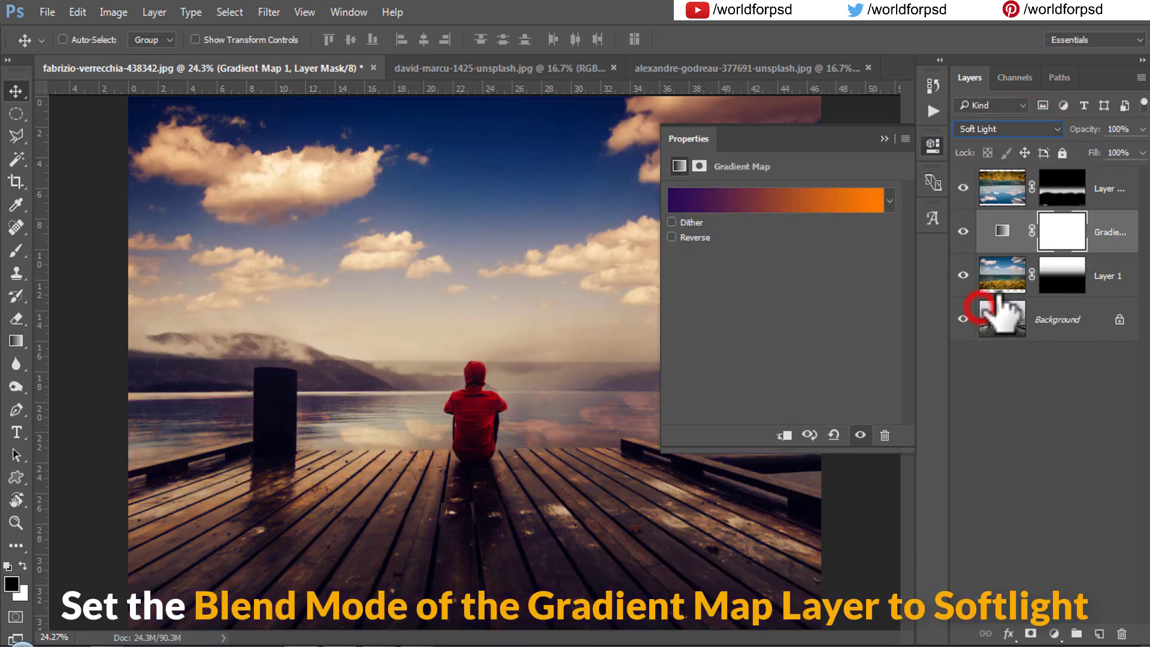
{"action": "right_click", "coordinate": [1101, 240]}
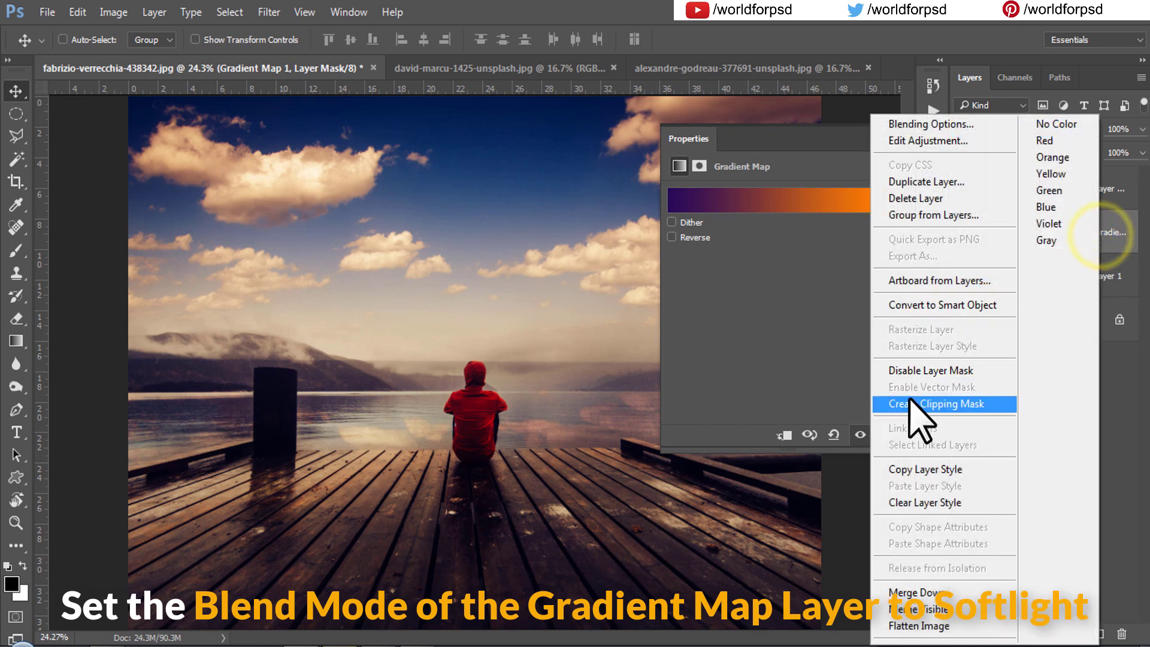
{"action": "left_click", "coordinate": [911, 402]}
{"action": "left_click", "coordinate": [884, 139]}
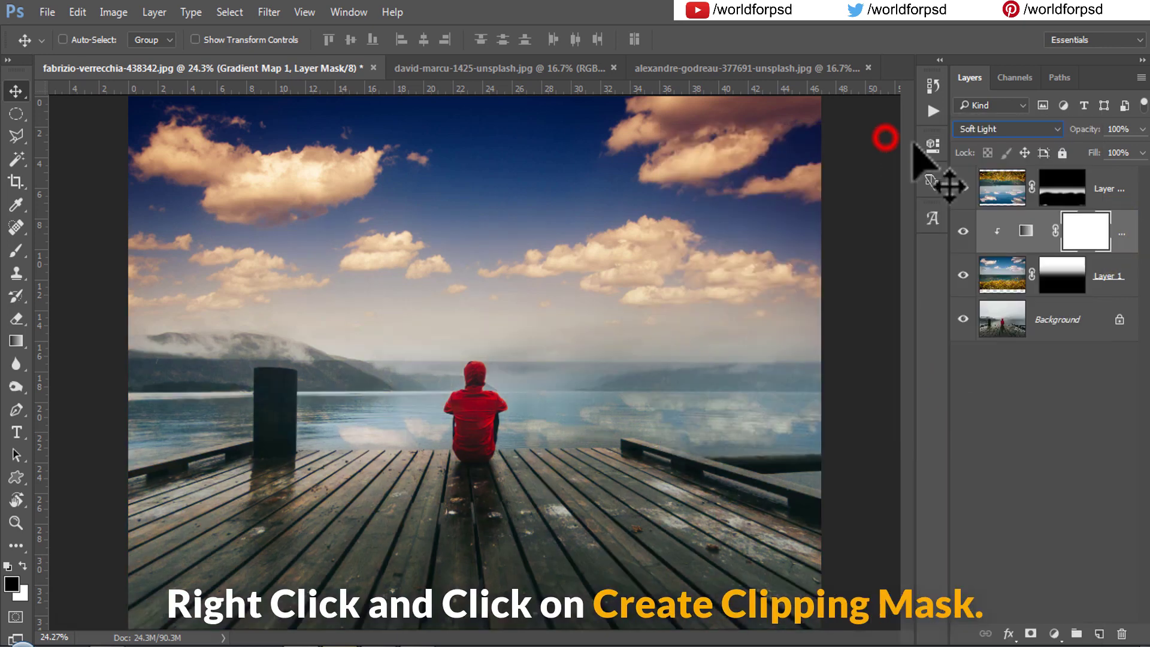
- Duplicate the Gradient Map, move the copy to the top, and clip it to the reflection
{"action": "right_click", "coordinate": [1114, 234]}
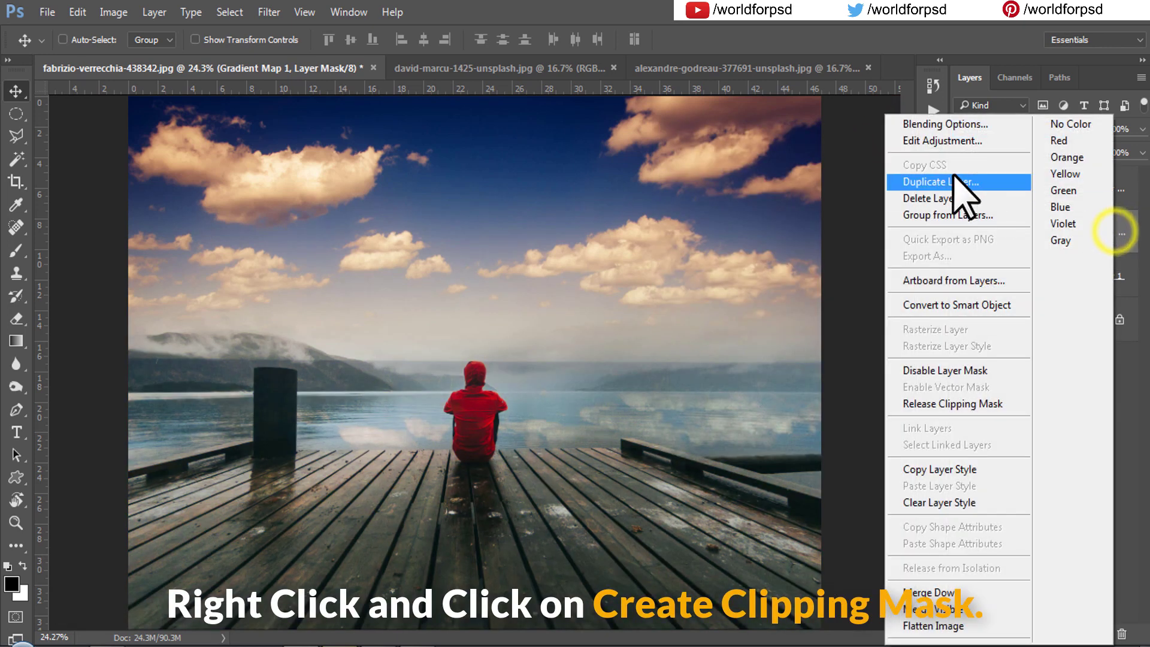
{"action": "left_click", "coordinate": [949, 180]}
{"action": "left_click", "coordinate": [722, 193]}
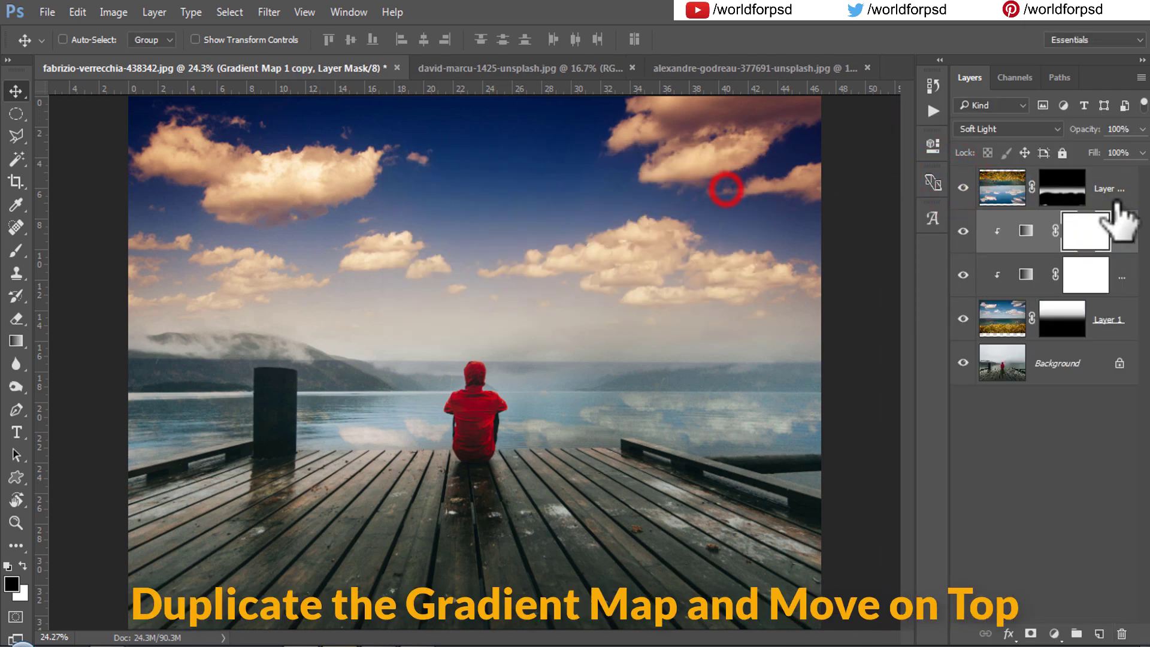
{"action": "left_click_drag", "start_coordinate": [1120, 231], "coordinate": [1109, 180]}
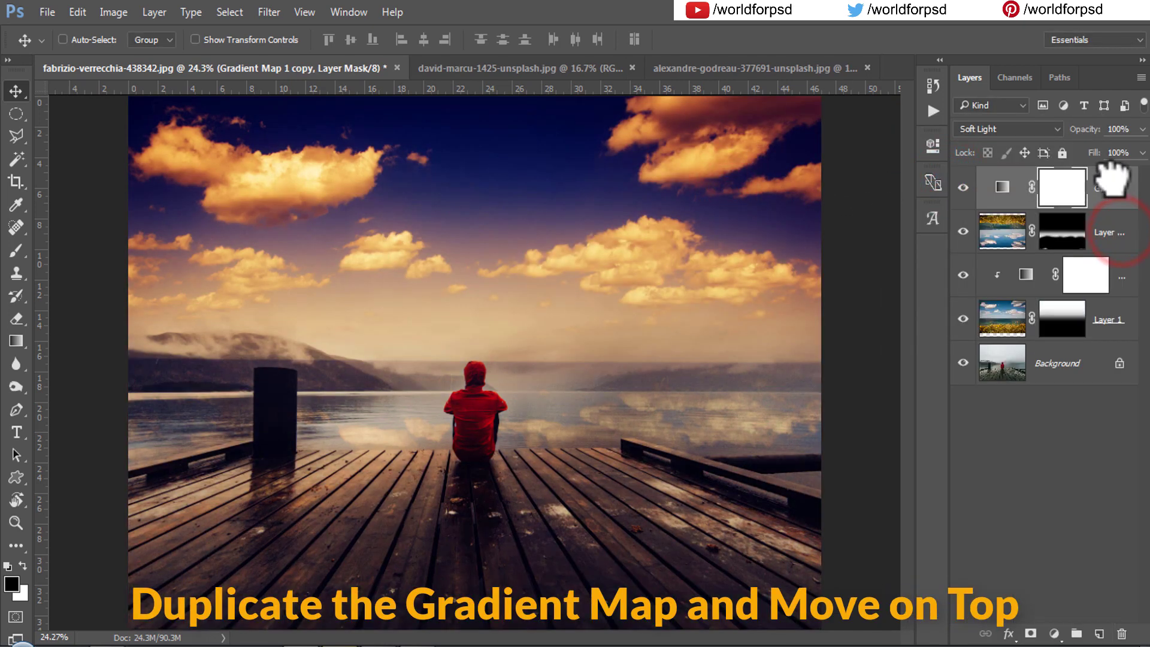
{"action": "right_click", "coordinate": [1110, 184]}
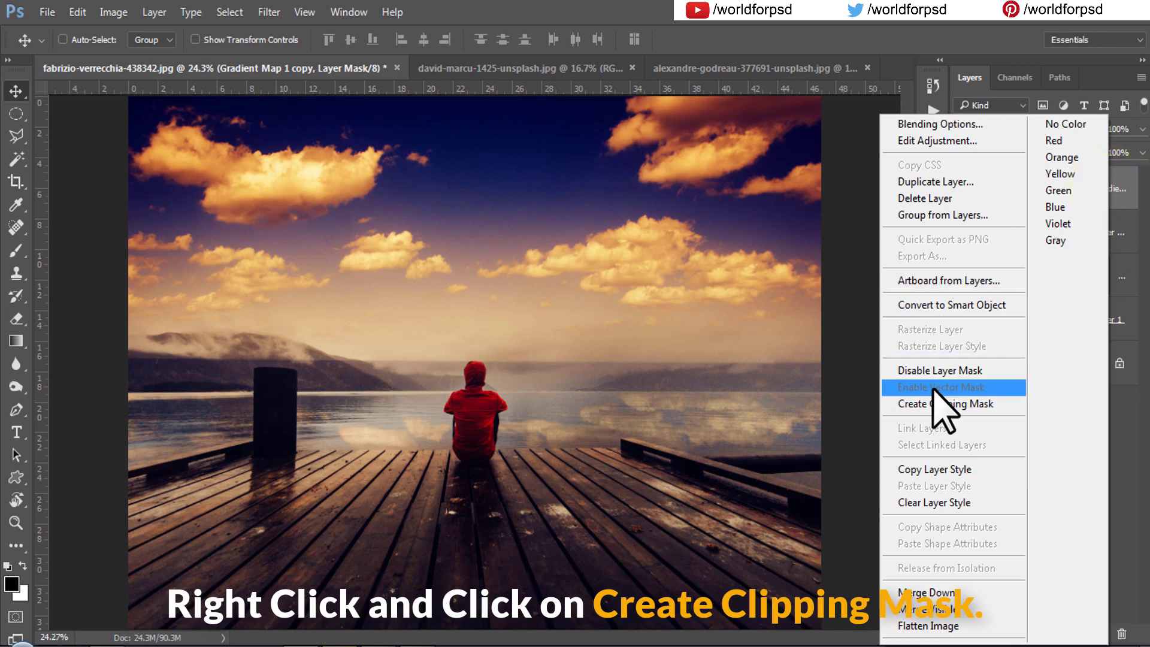
{"action": "left_click", "coordinate": [935, 403]}
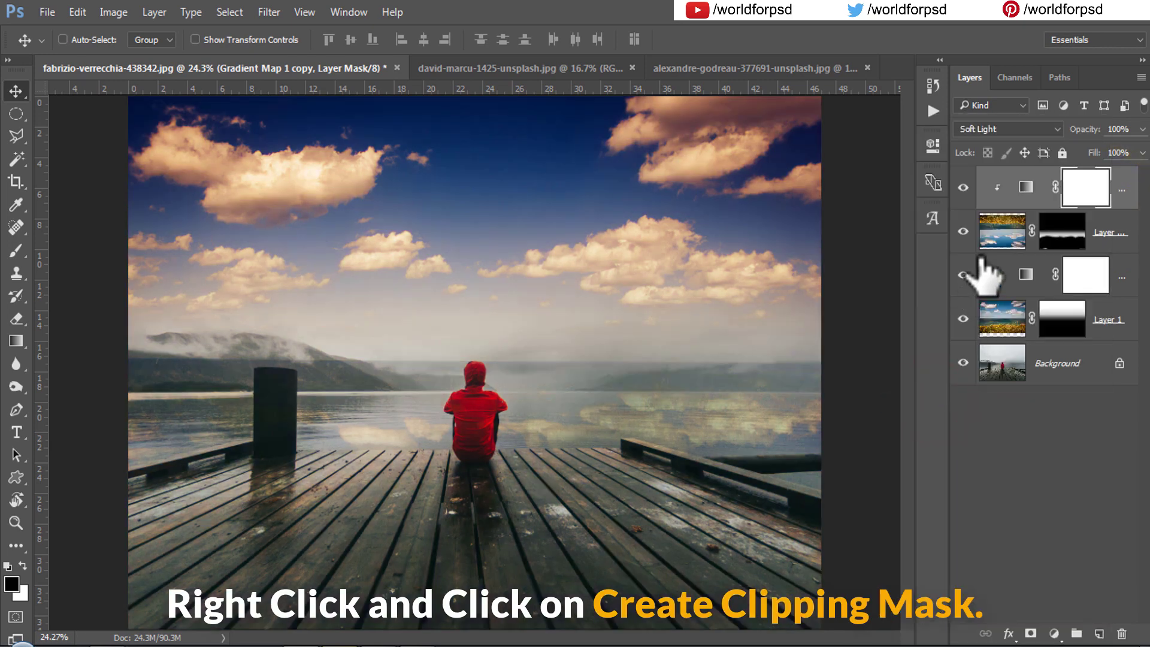
- Toggle both Gradient Maps to compare, then select the top copy
{"action": "left_click", "coordinate": [962, 187]}
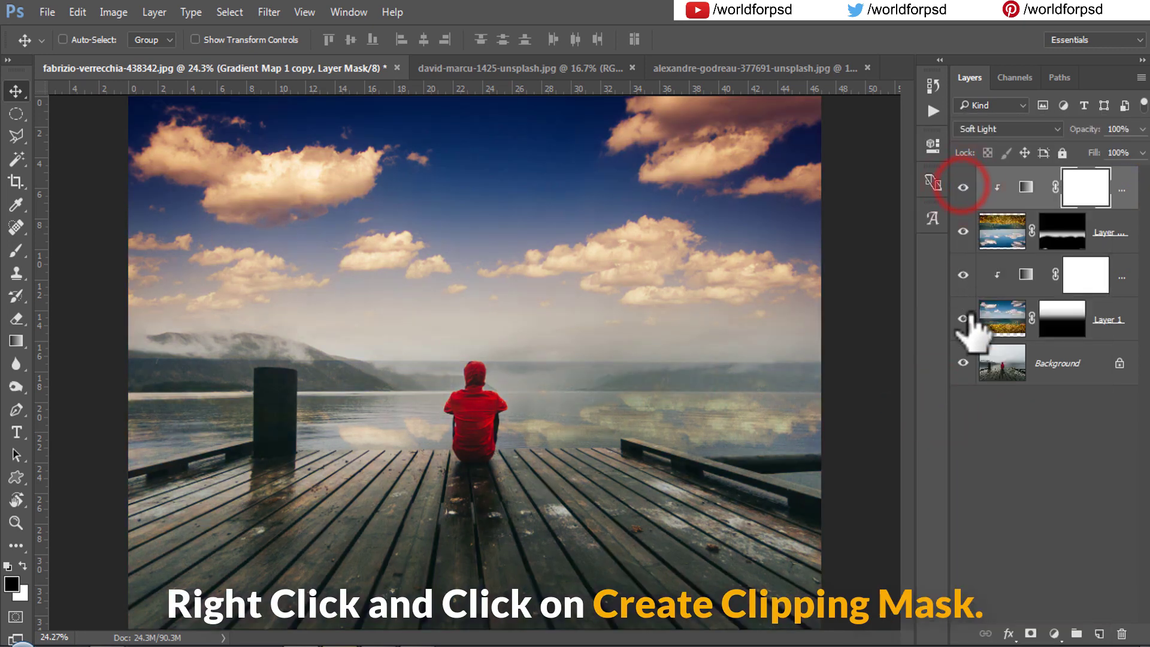
{"action": "left_click", "coordinate": [963, 275]}
{"action": "left_click", "coordinate": [962, 274]}
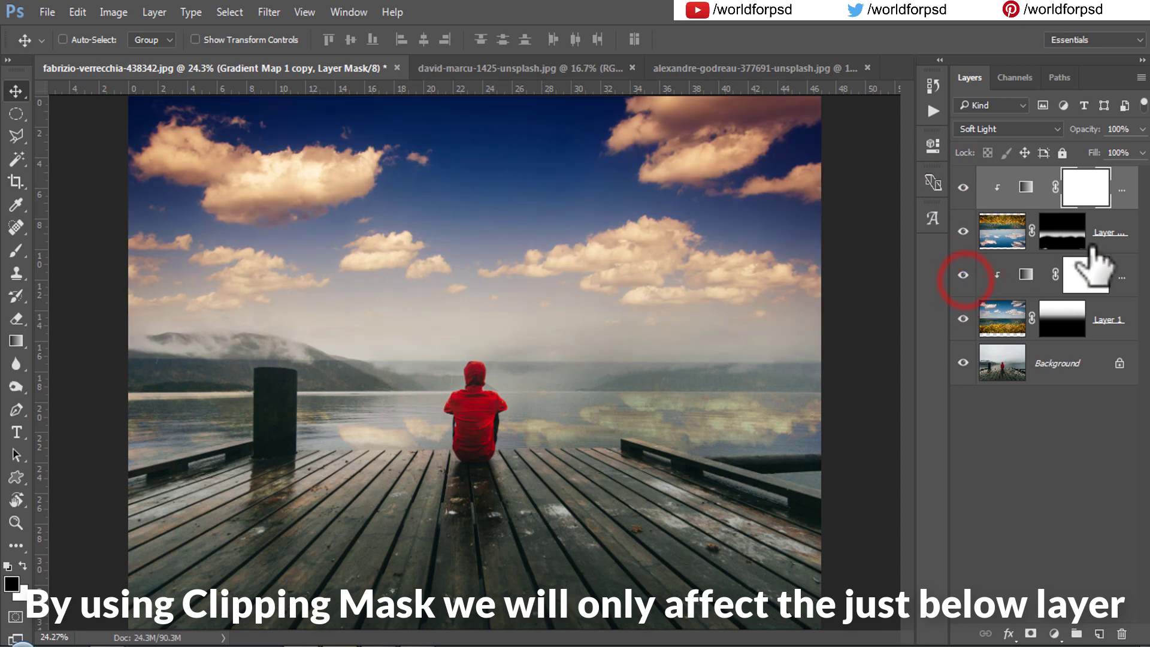
{"action": "left_click", "coordinate": [1129, 189]}
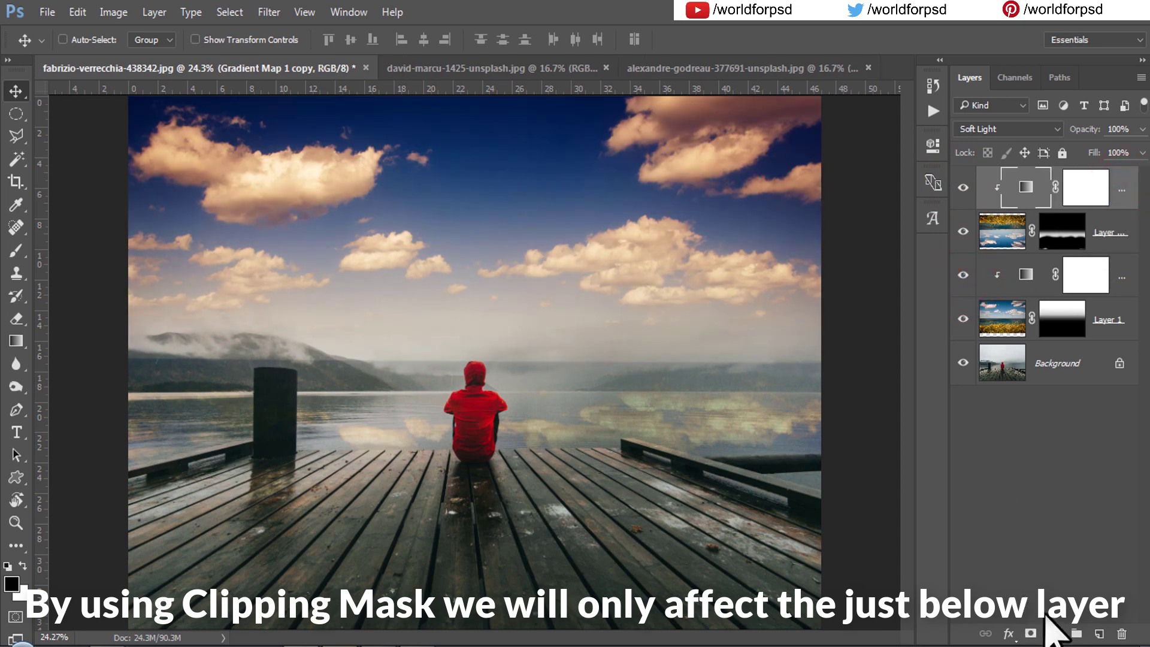
- Add a Curves adjustment, raising the RGB and Red curves to brighten and warm the image
{"action": "left_click", "coordinate": [1053, 634]}
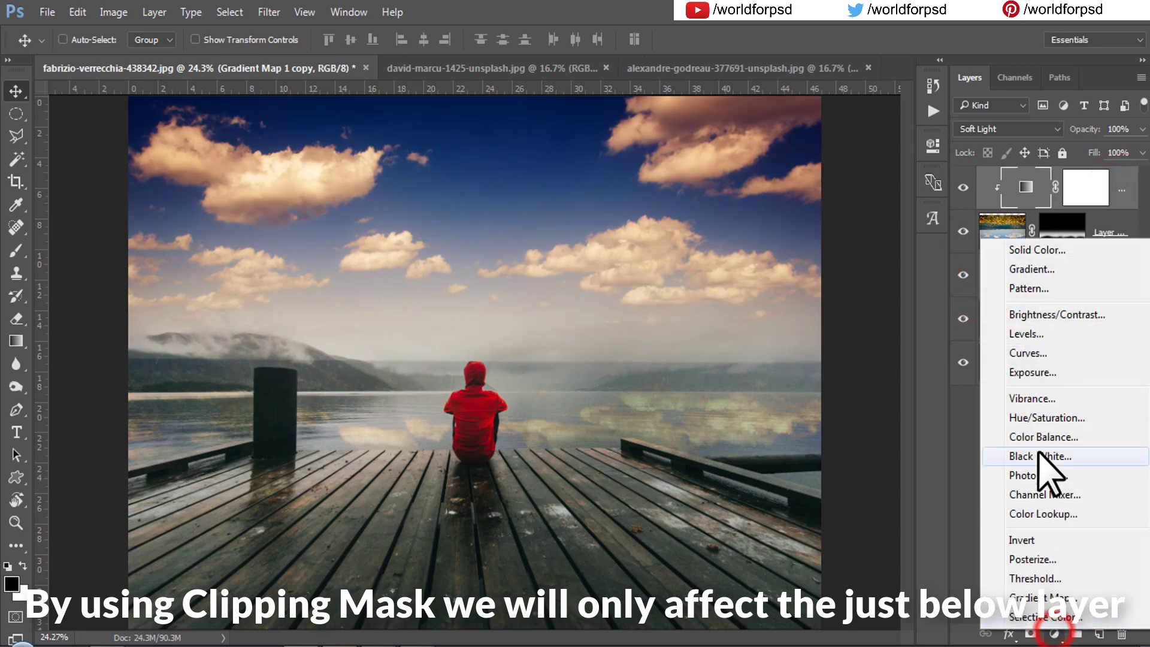
{"action": "left_click", "coordinate": [1030, 356]}
{"action": "left_click_drag", "start_coordinate": [802, 321], "coordinate": [788, 306]}
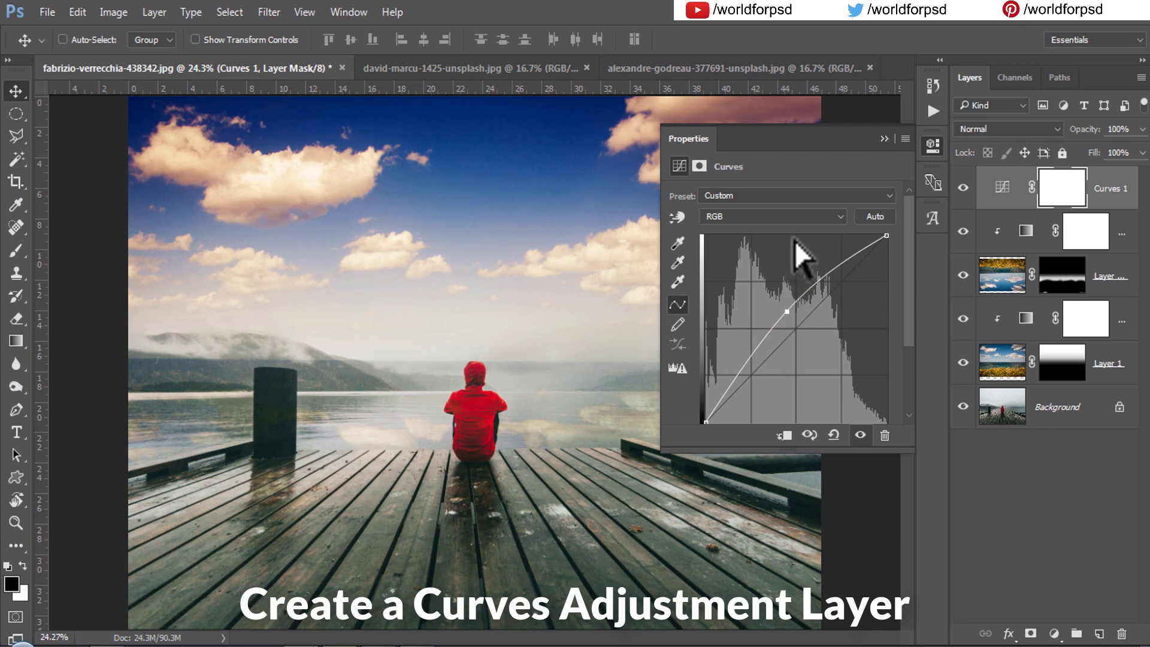
{"action": "left_click", "coordinate": [810, 217]}
{"action": "left_click", "coordinate": [798, 238]}
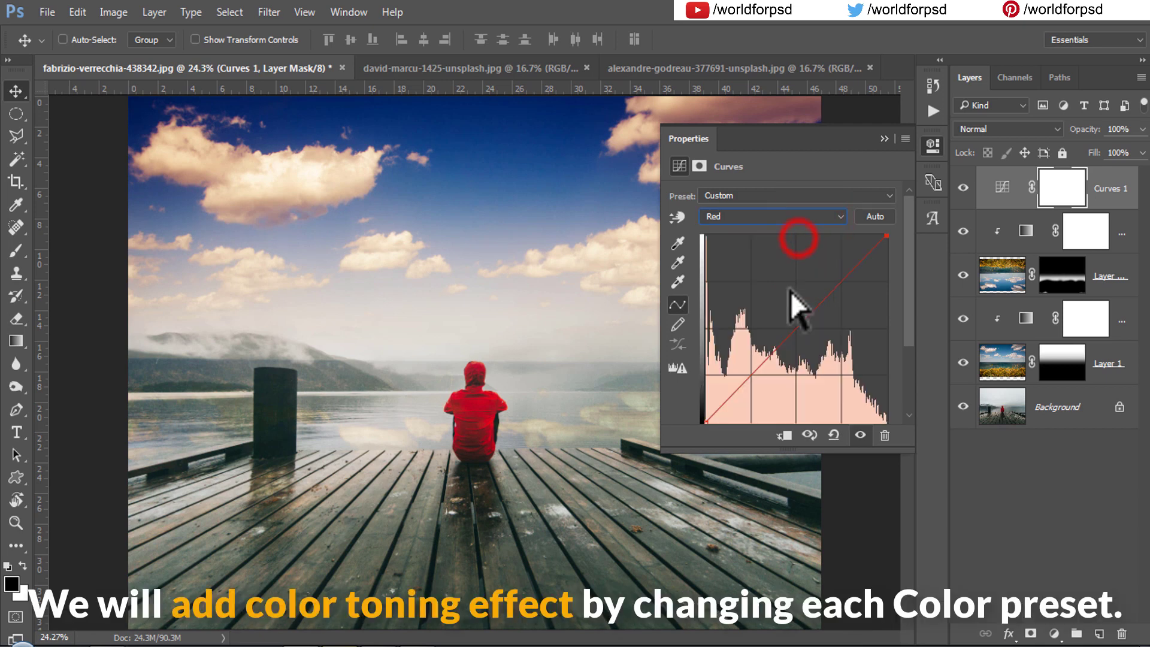
{"action": "left_click_drag", "start_coordinate": [797, 323], "coordinate": [792, 304]}
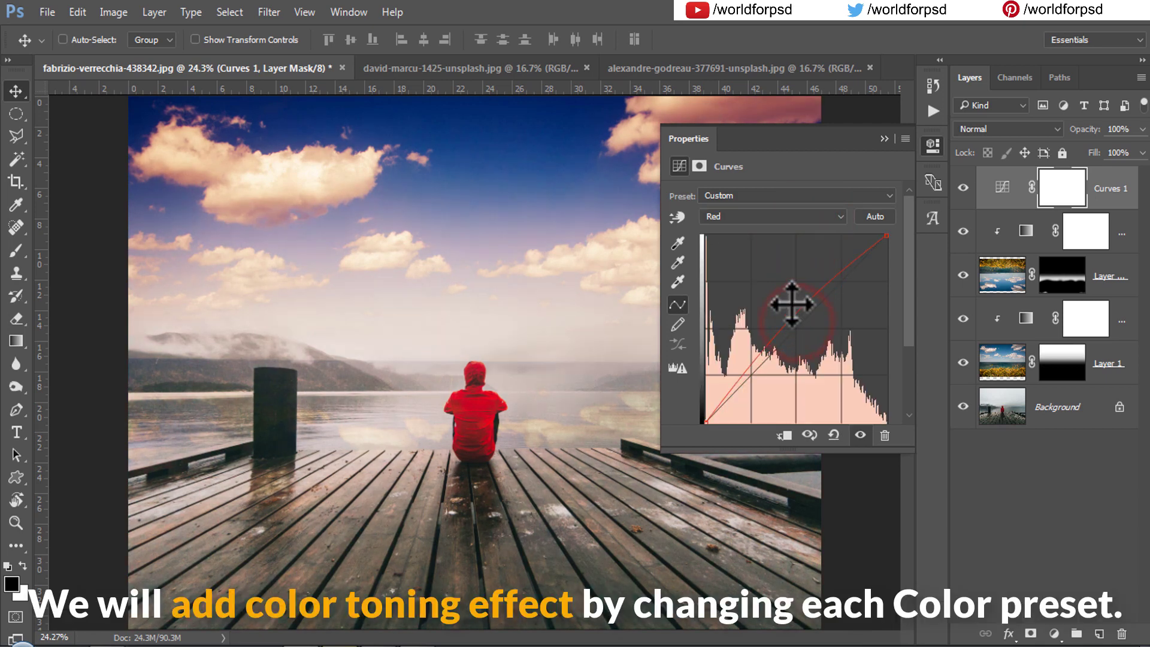
- Lift Green, lower Blue for warmer tones, then pull Green down for a magenta tint
{"action": "left_click", "coordinate": [818, 219]}
{"action": "left_click", "coordinate": [798, 252]}
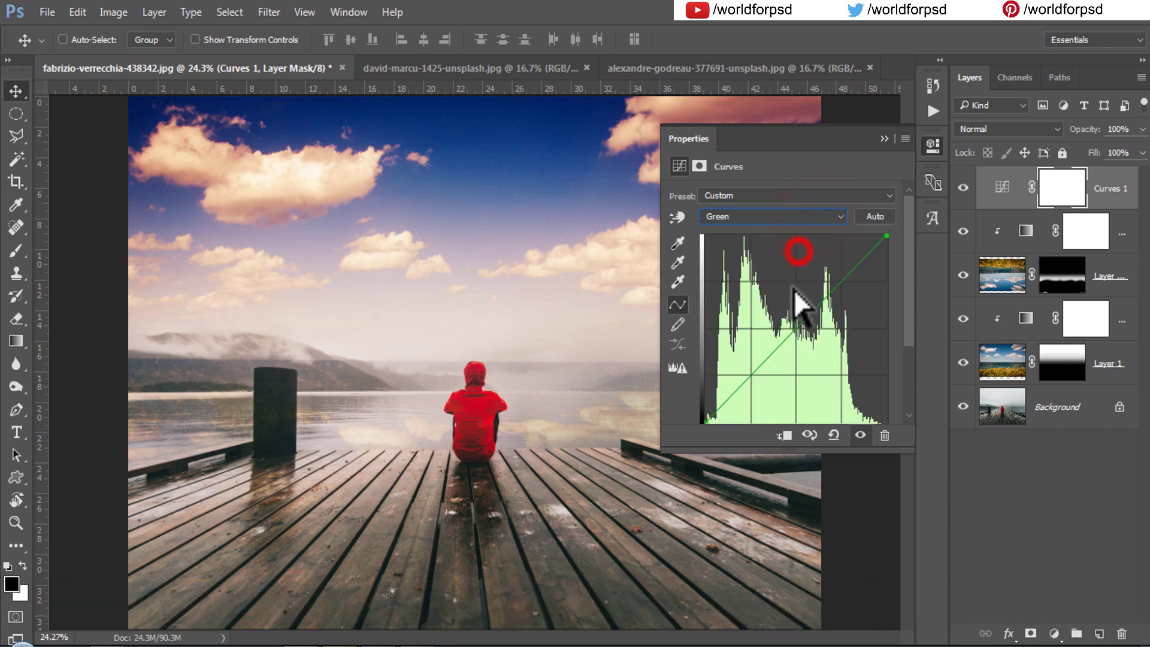
{"action": "mouse_move", "coordinate": [796, 324]}
{"action": "left_mouse_down"}
{"action": "mouse_move", "coordinate": [807, 333]}
{"action": "mouse_move", "coordinate": [792, 322]}
{"action": "left_mouse_up"}
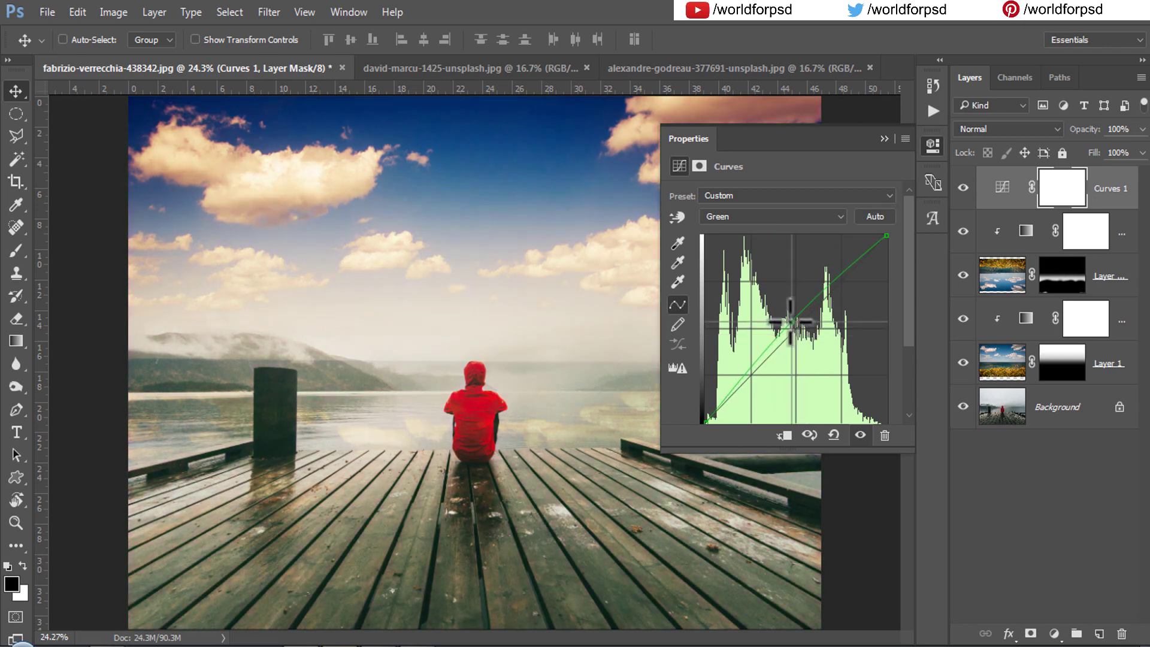
{"action": "left_click", "coordinate": [793, 218]}
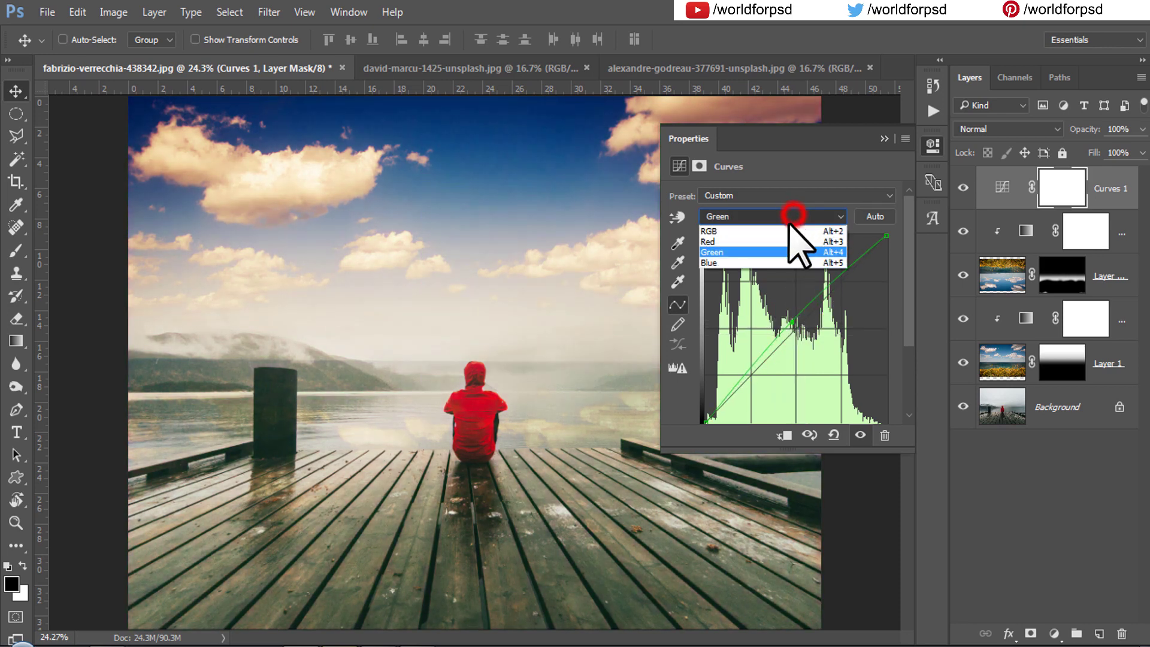
{"action": "left_click", "coordinate": [783, 257]}
{"action": "left_click_drag", "start_coordinate": [797, 338], "coordinate": [802, 337]}
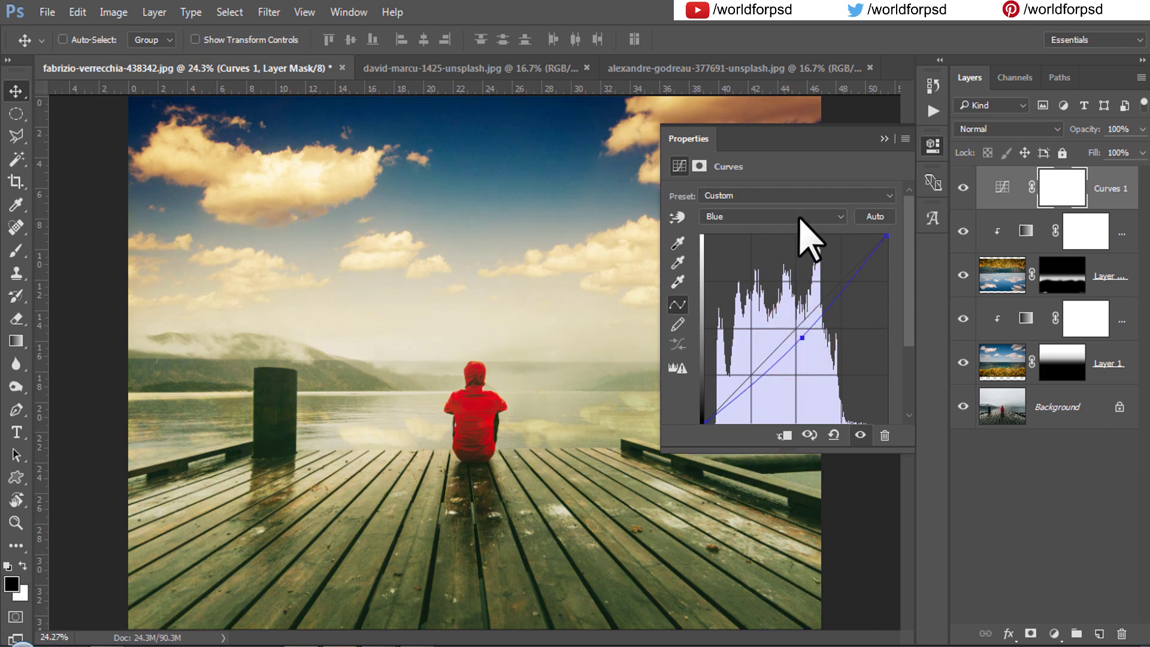
{"action": "left_click", "coordinate": [801, 219]}
{"action": "left_click", "coordinate": [776, 247]}
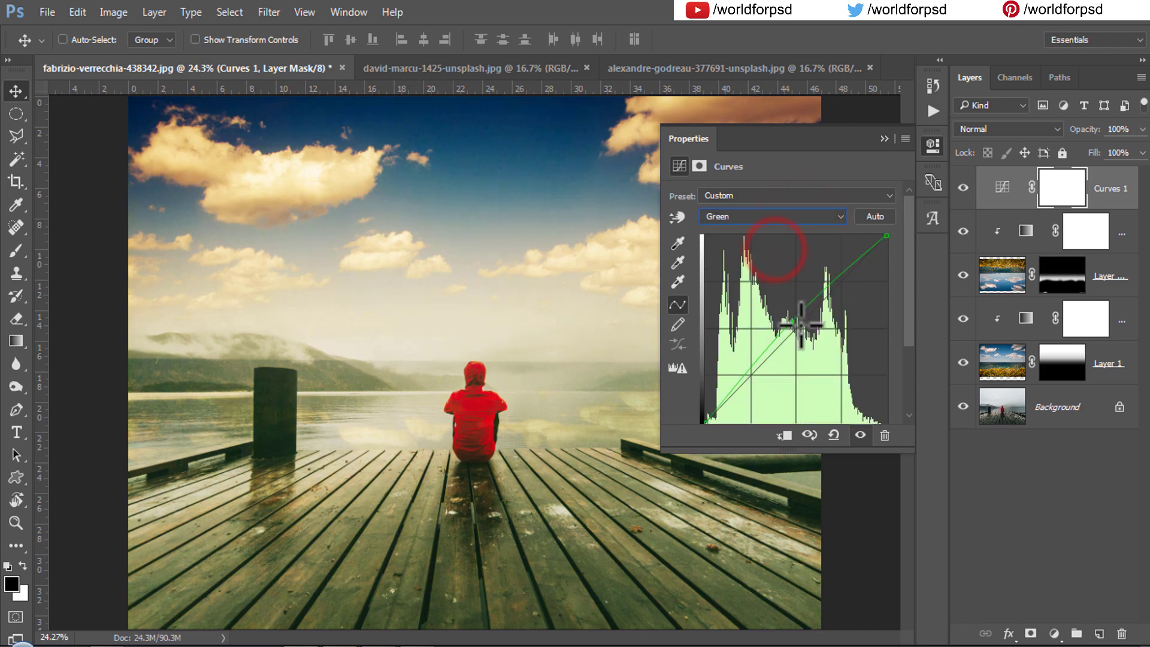
{"action": "left_click_drag", "start_coordinate": [794, 321], "coordinate": [804, 336]}
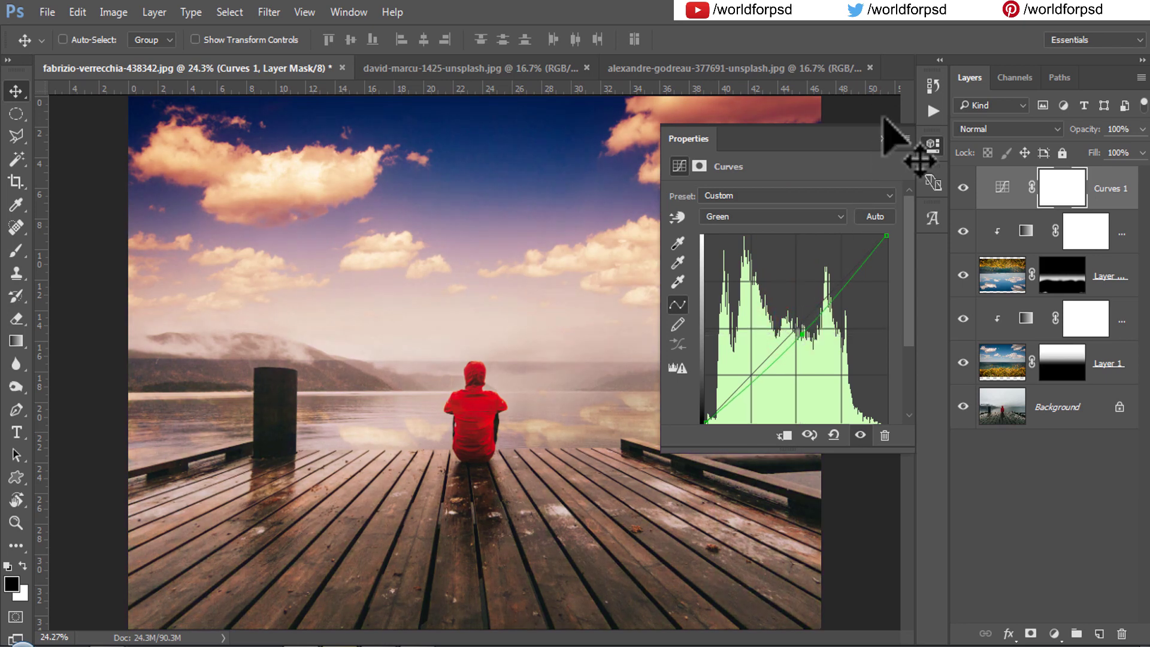
{"action": "left_click", "coordinate": [885, 138]}
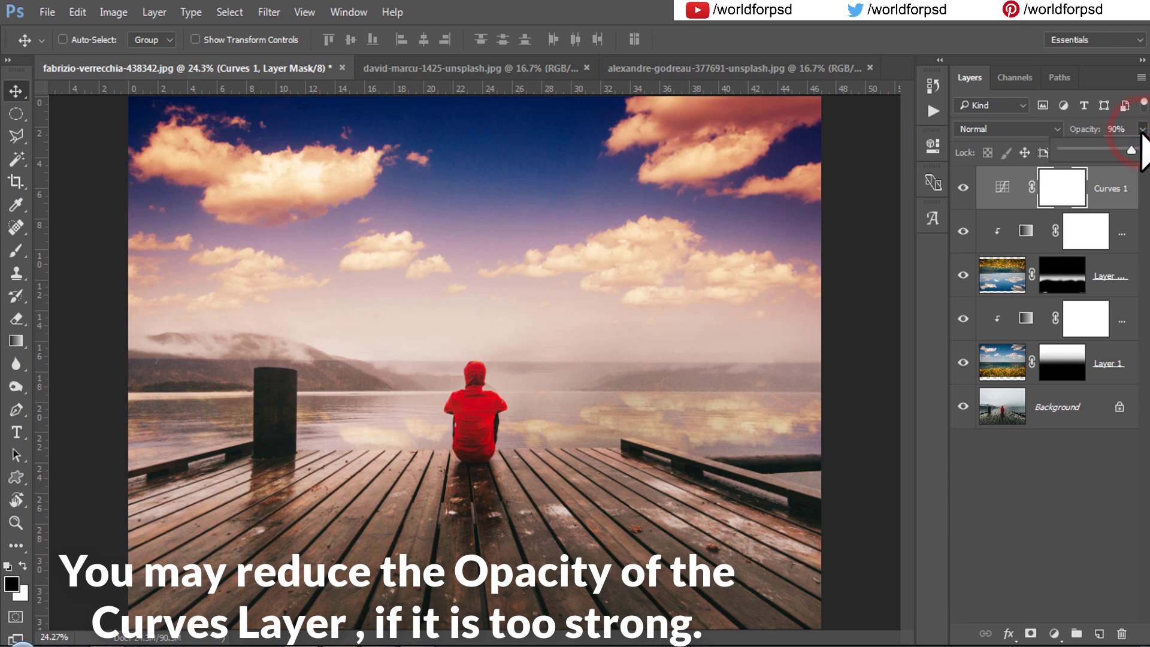
- Lower Curves 1 opacity to 80% and select the layers from Curves 1 down to Layer 1
{"action": "left_click", "coordinate": [1122, 190]}
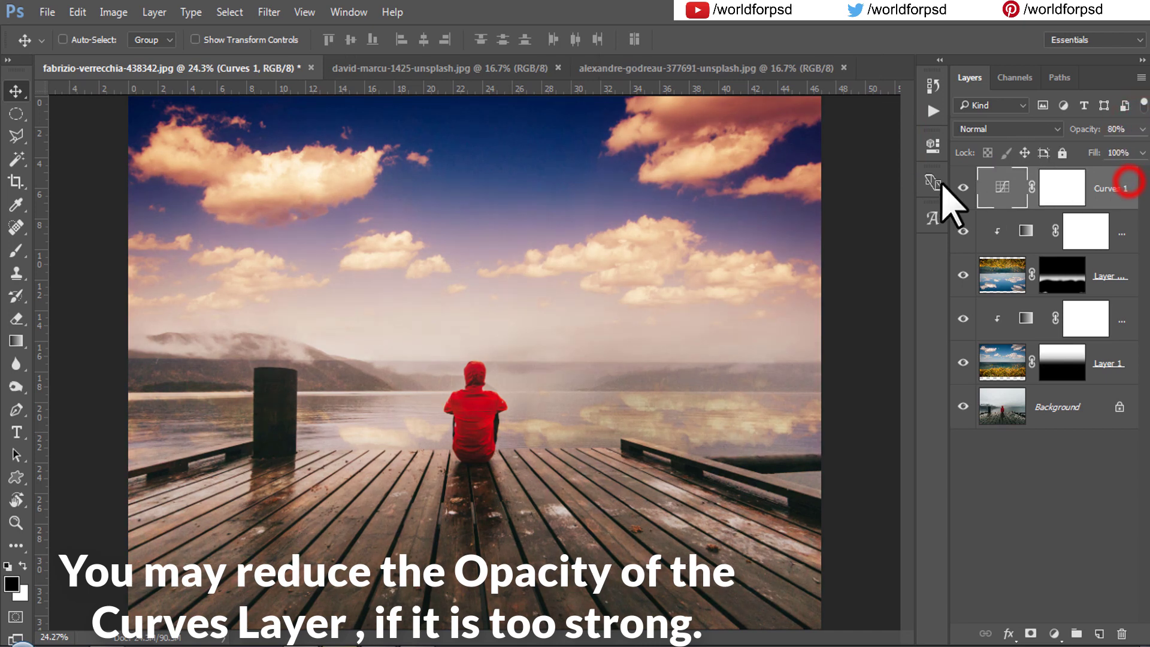
{"action": "left_click", "coordinate": [961, 190]}
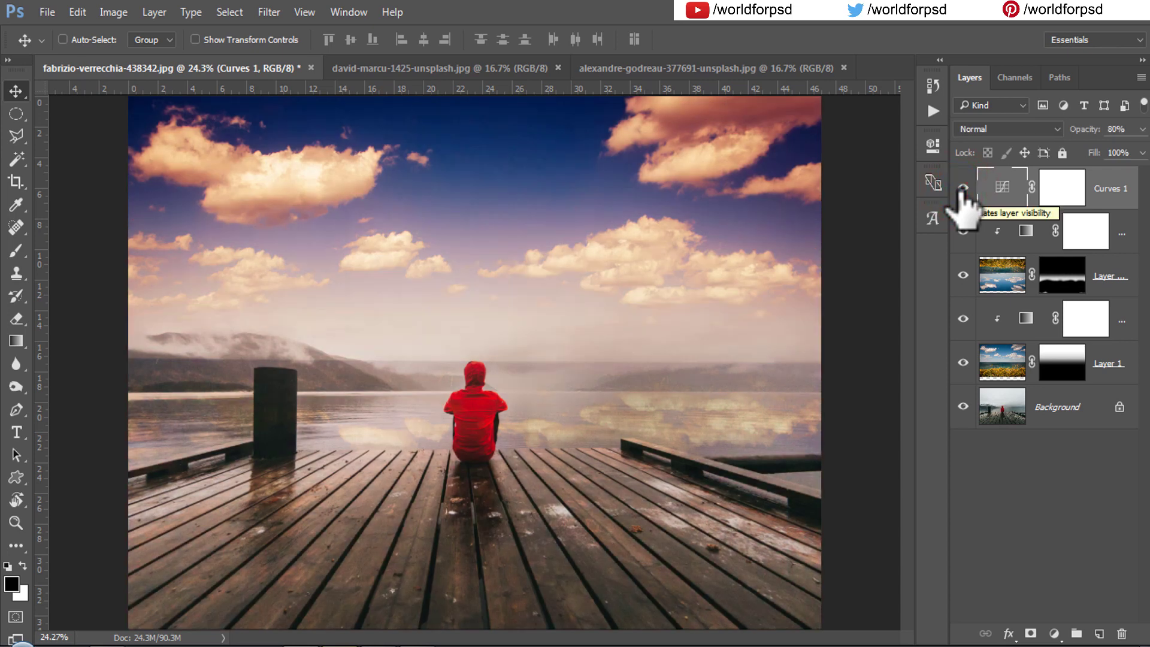
{"action": "key", "text": "ctrl+backslash"}
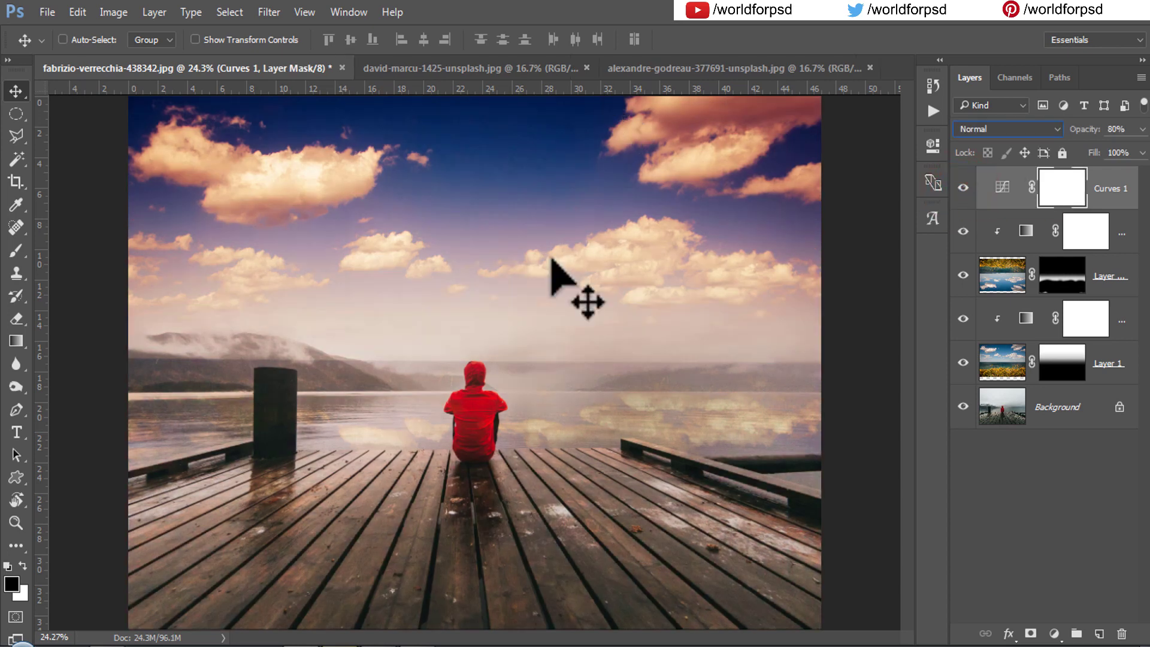
{"action": "left_click", "coordinate": [1100, 364], "text": "shift"}
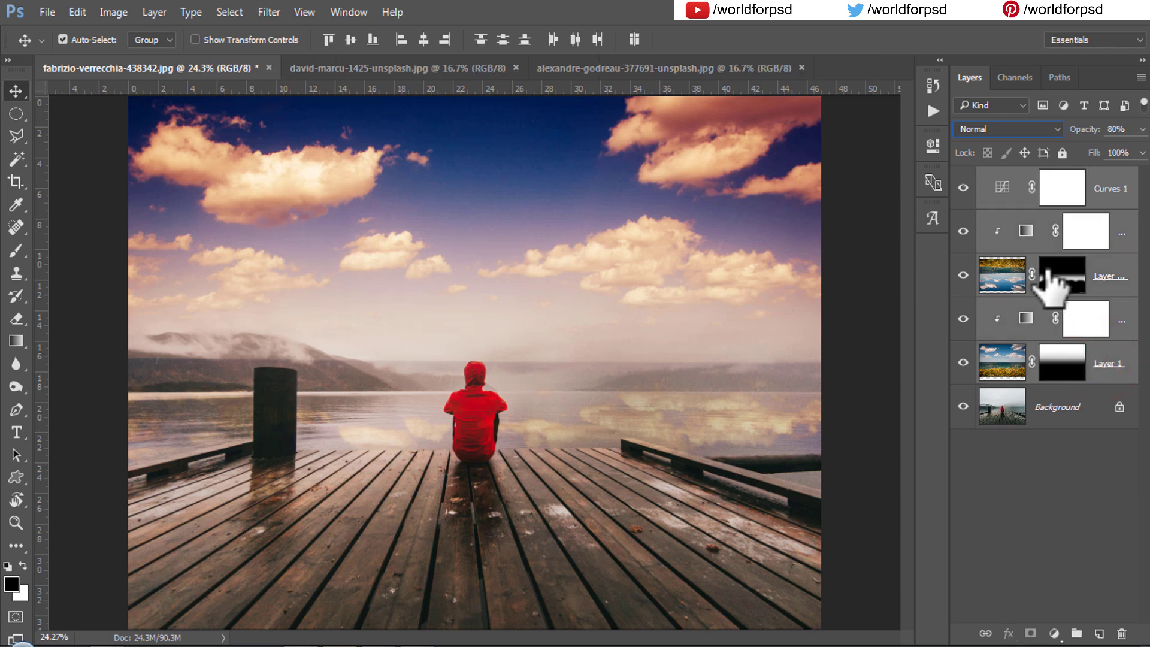
{"action": "mouse_move", "coordinate": [983, 163]}
{"action": "left_mouse_down"}
{"action": "mouse_move", "coordinate": [982, 200]}
{"action": "mouse_move", "coordinate": [1112, 384]}
{"action": "left_mouse_up"}
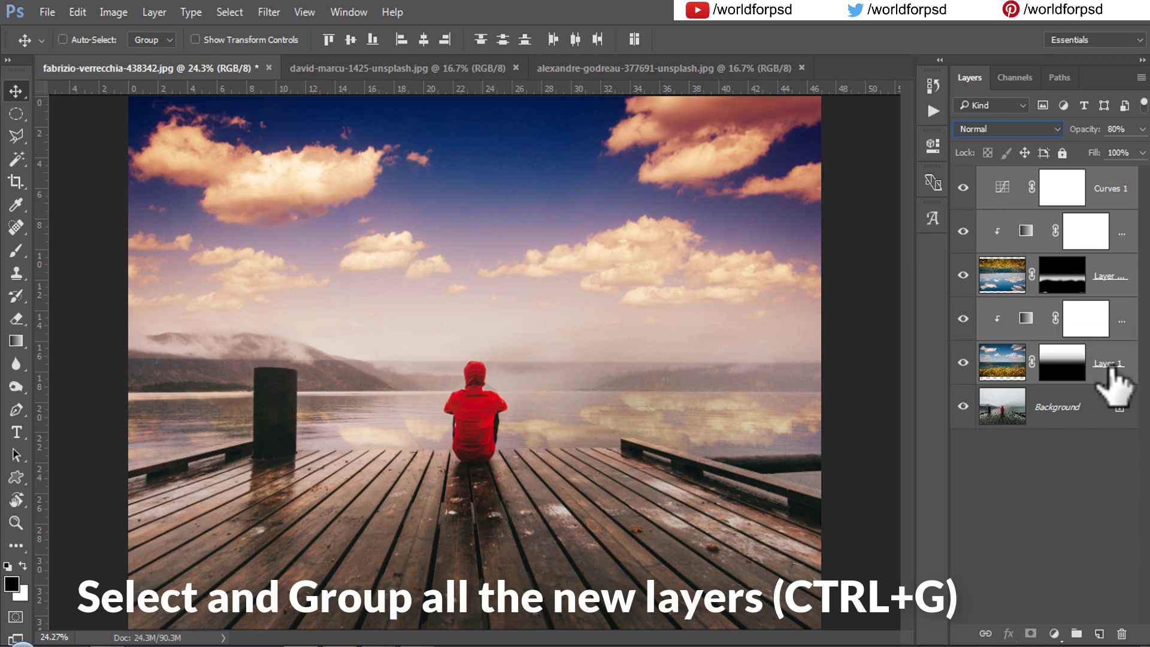
- Group the new sky, reflection and grading layers into Group 1, then toggle its visibility for before/after
{"action": "key", "text": "ctrl+g"}
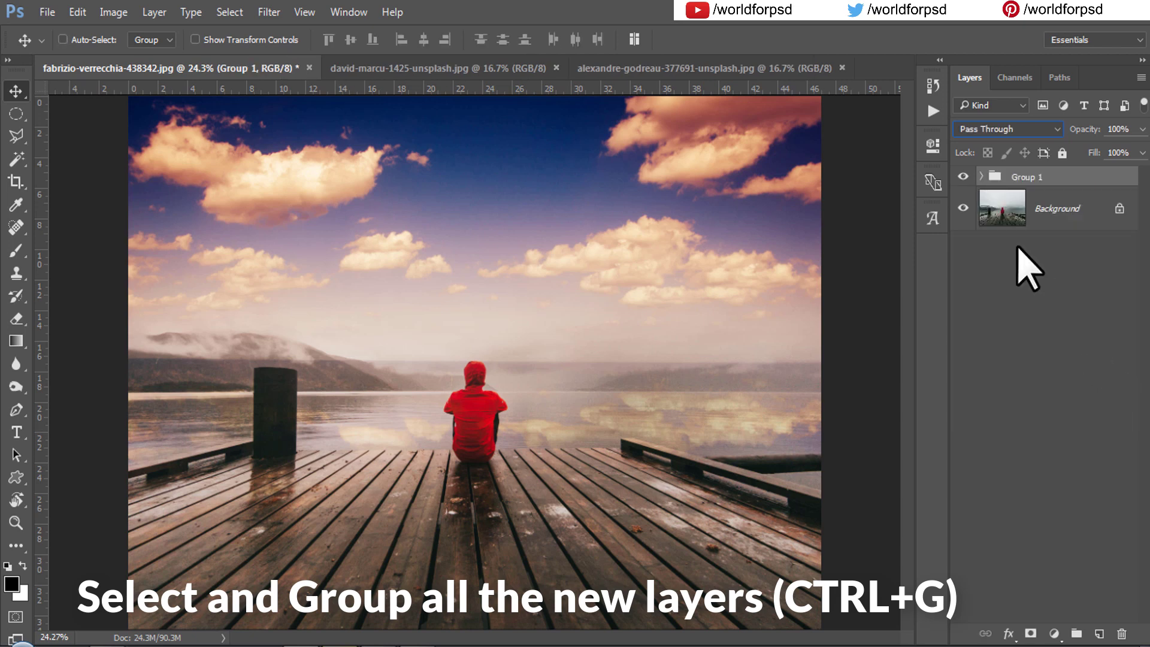
{"action": "left_click", "coordinate": [967, 178]}
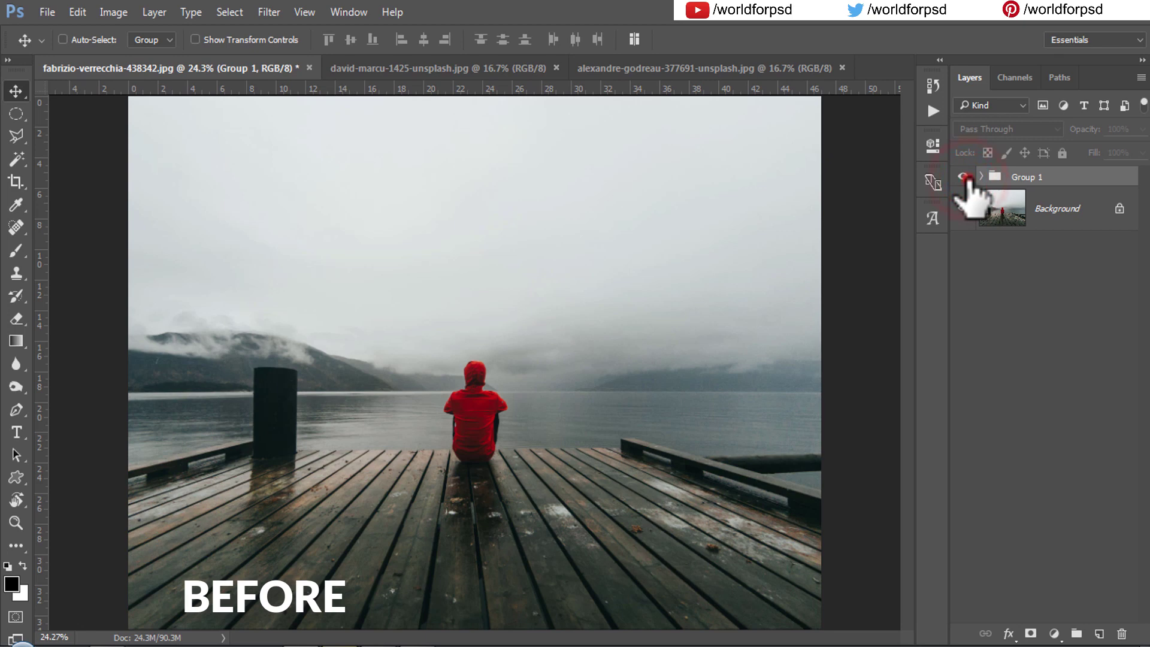
{"action": "left_click", "coordinate": [963, 177]}
{"action": "left_click", "coordinate": [966, 177]}
{"action": "left_click", "coordinate": [967, 177]}
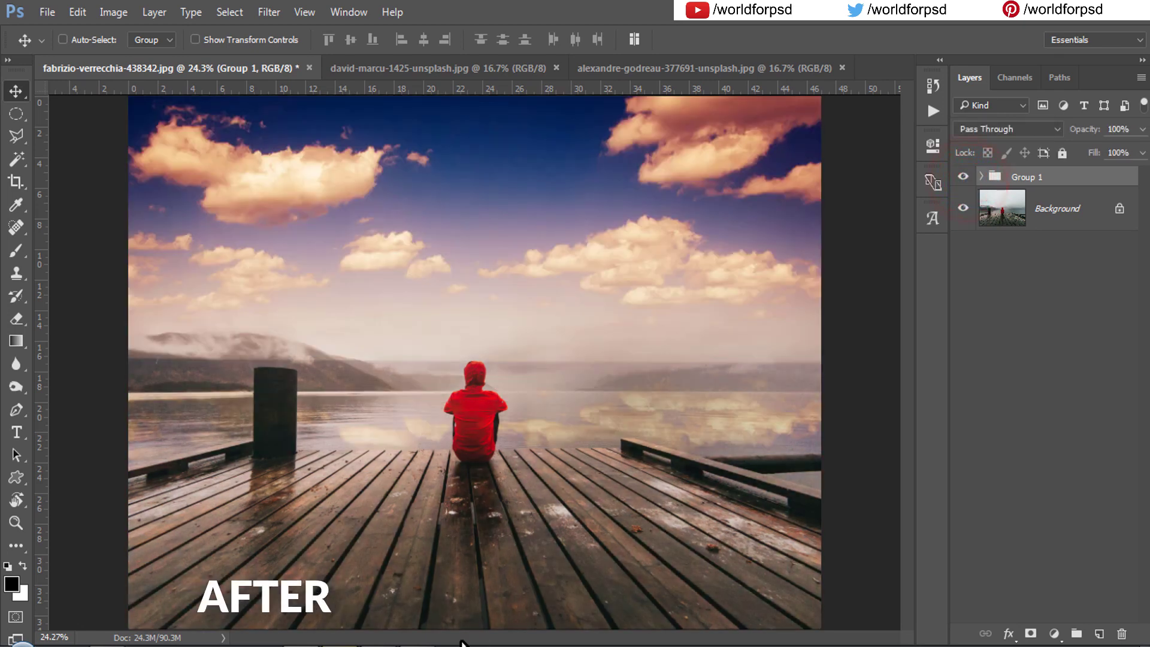